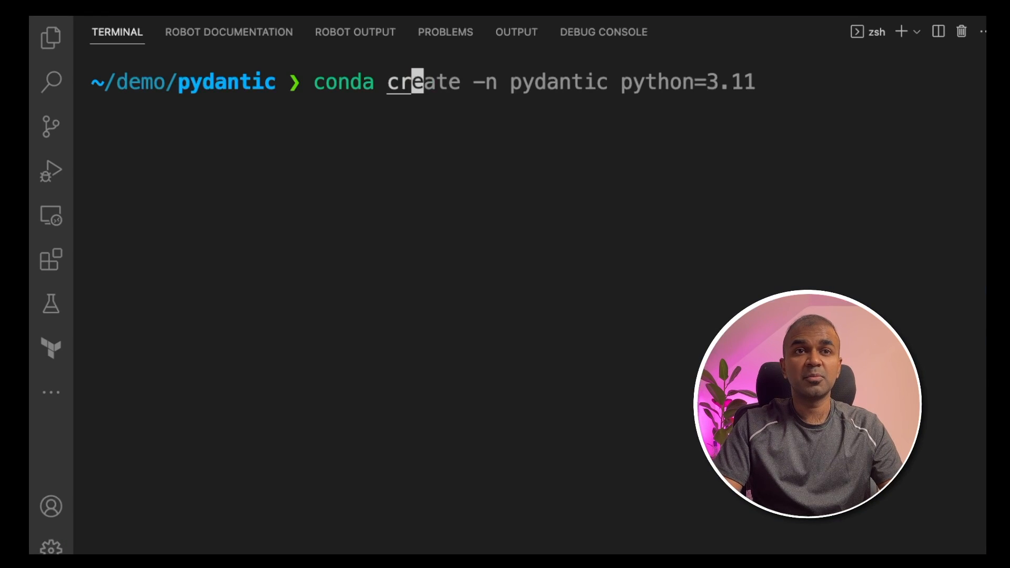
Step: Create the pydantic conda environment and activate it in the terminal
key(Right)
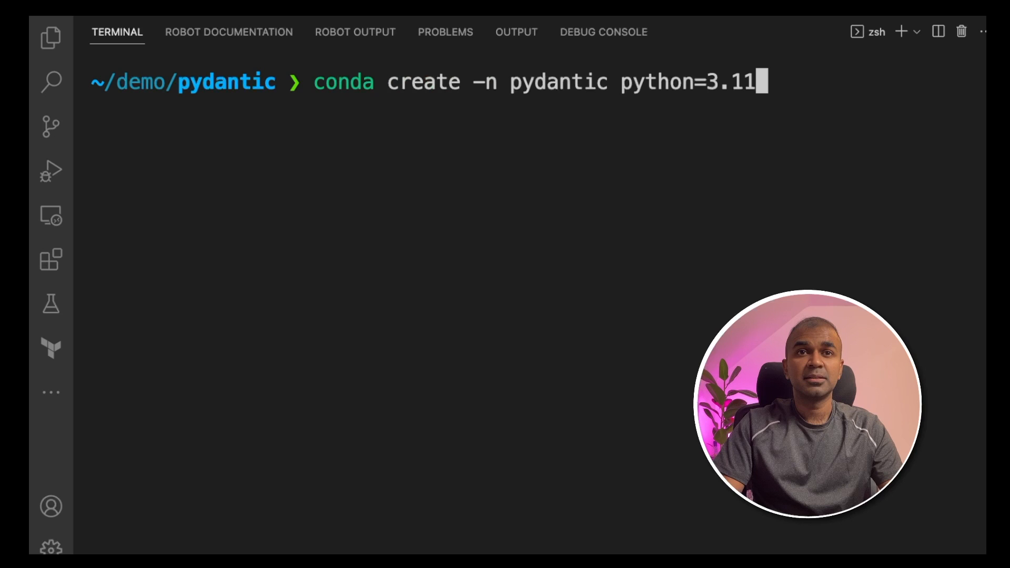
key(Return)
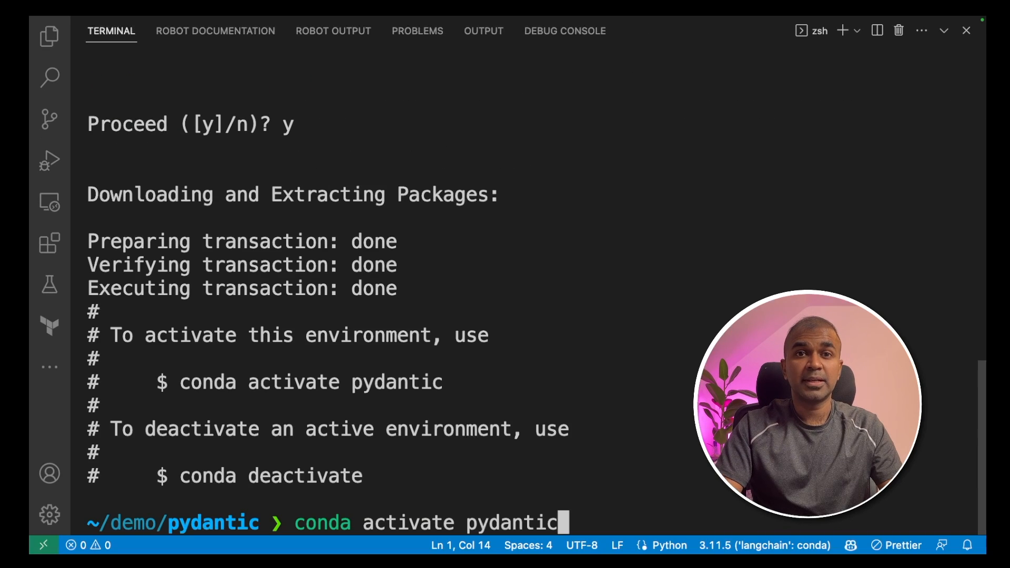
key(Return)
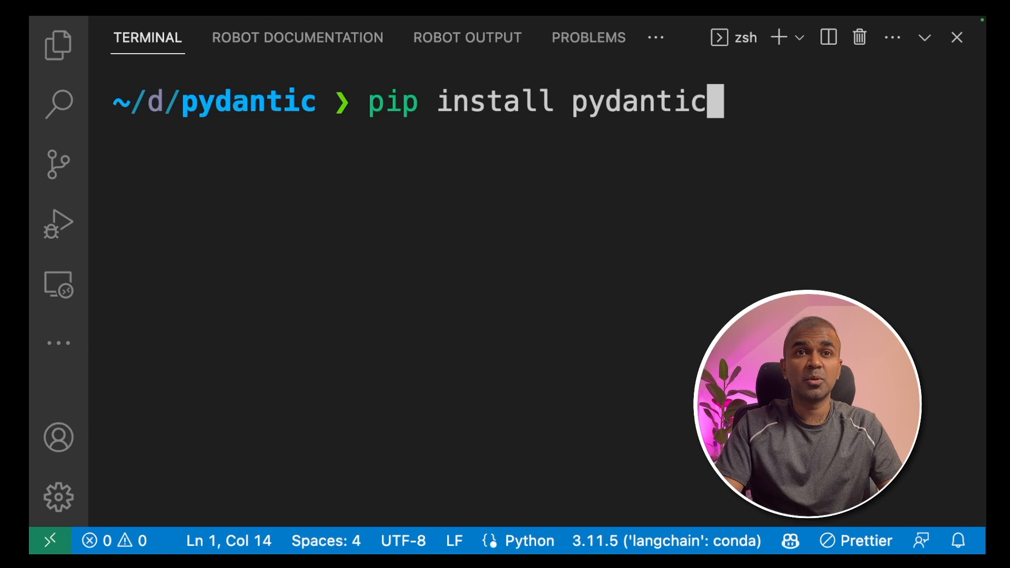
Step: Install the pydantic and instructor packages with pip
key(Return)
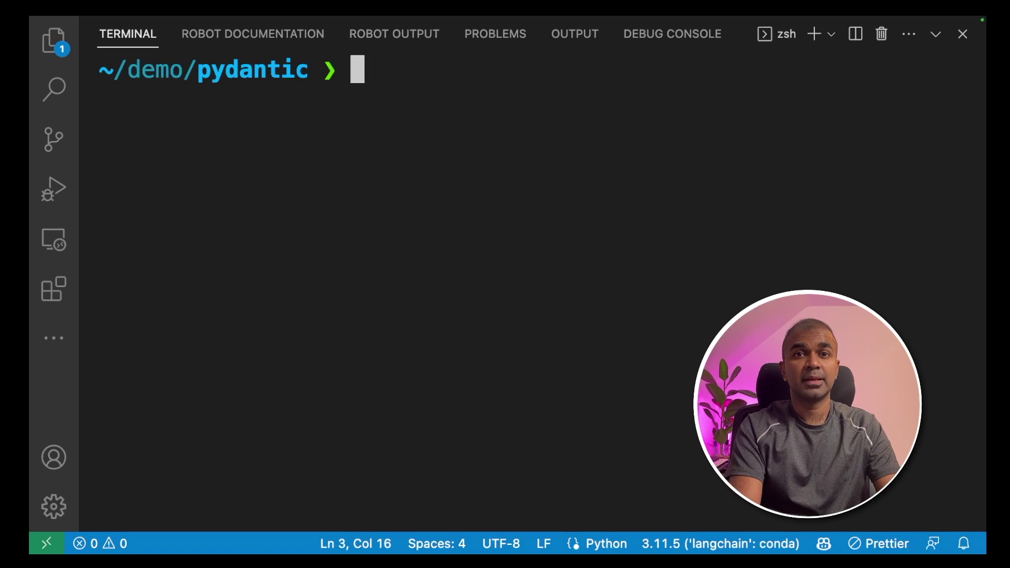
text(pip install)
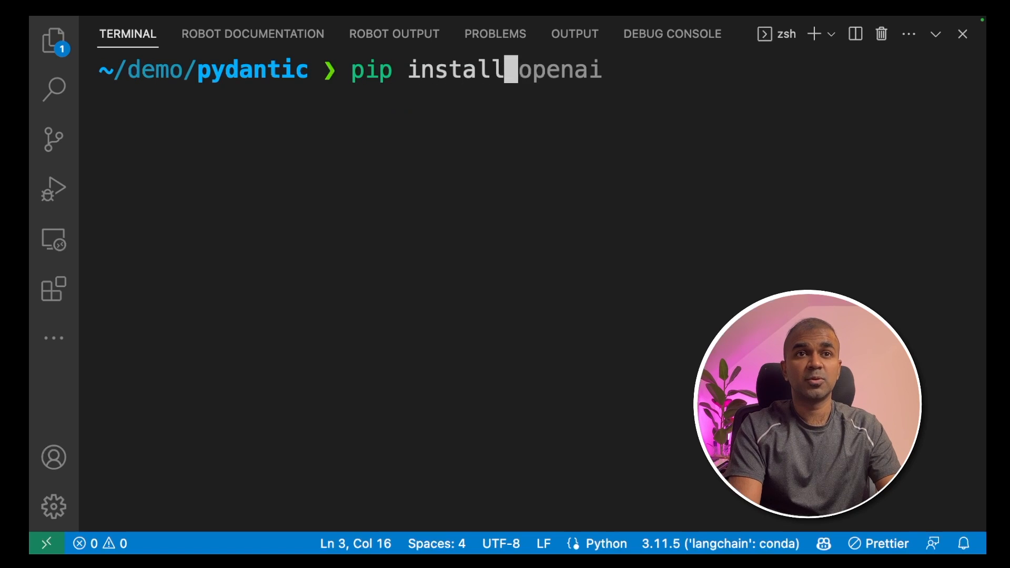
text( instructor)
key(Return)
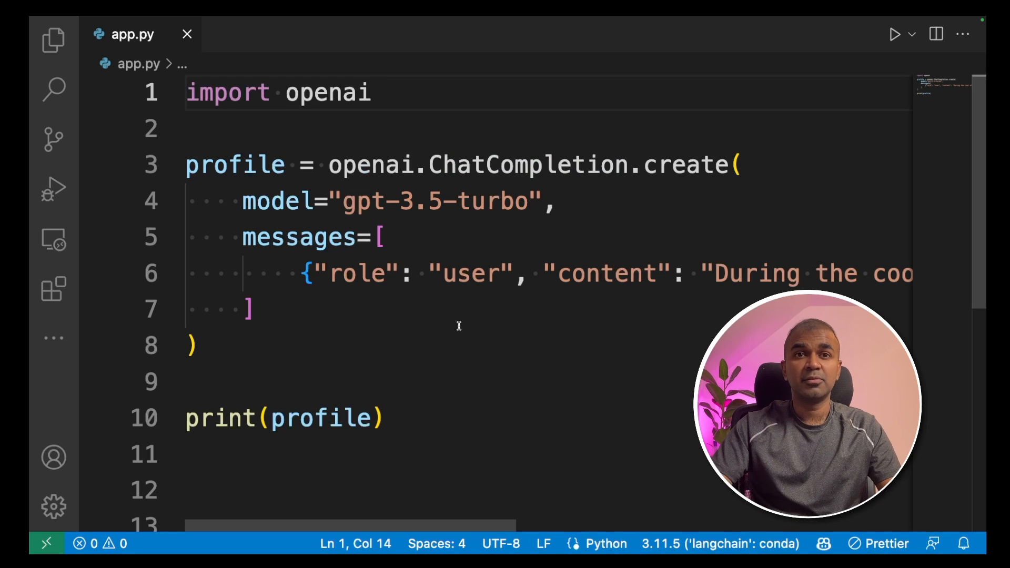
Step: Review the openai.ChatCompletion.create call, its model parameter and messages list
double_click(335, 164)
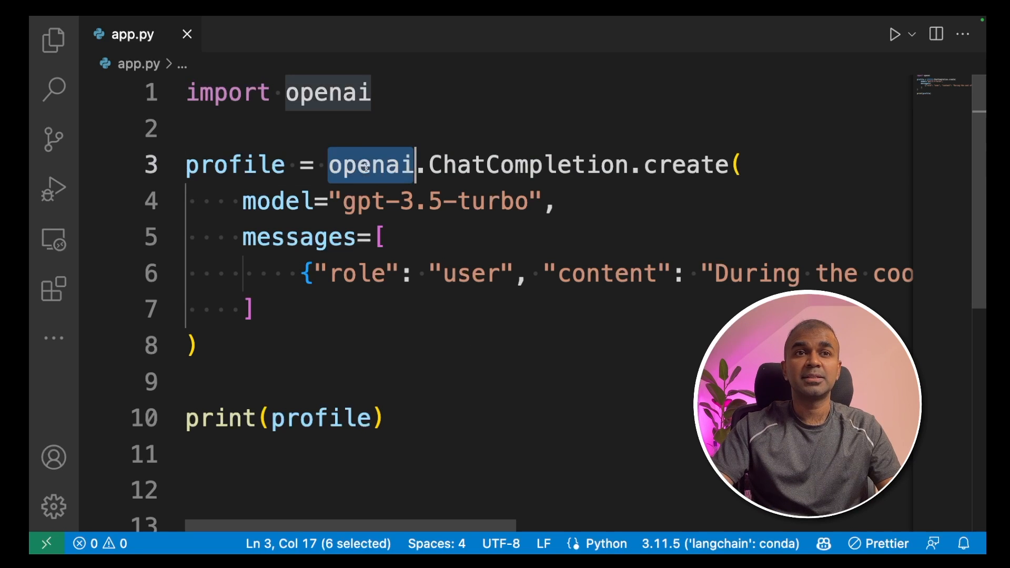
click(503, 166)
double_click(503, 166)
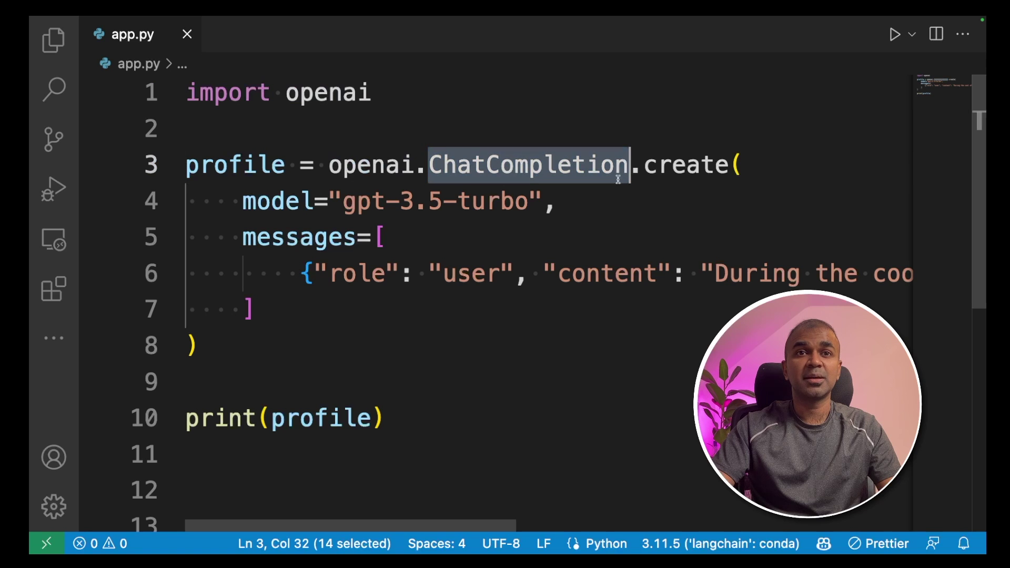
double_click(687, 170)
drag(595, 208, 242, 202)
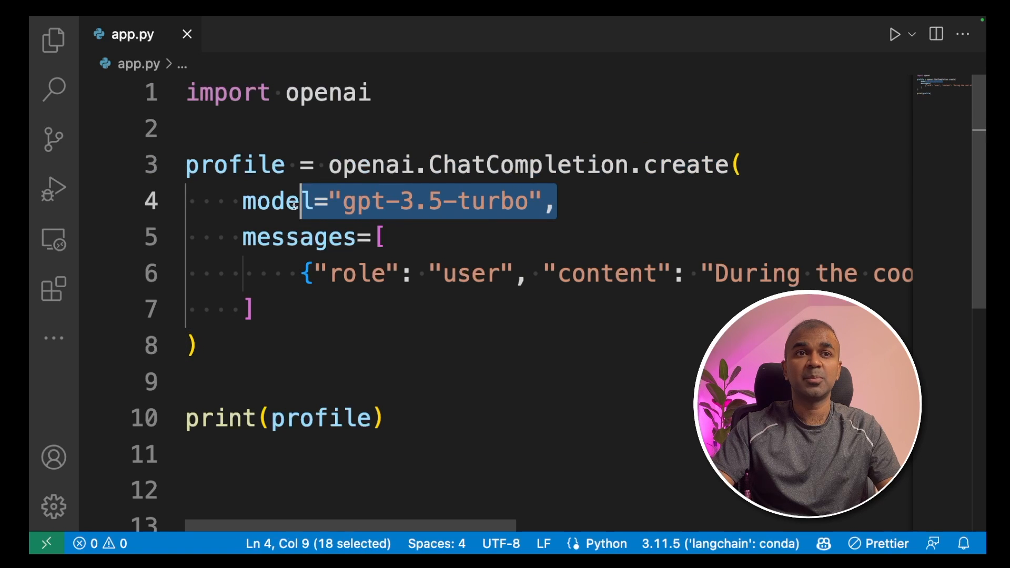
drag(275, 306, 242, 233)
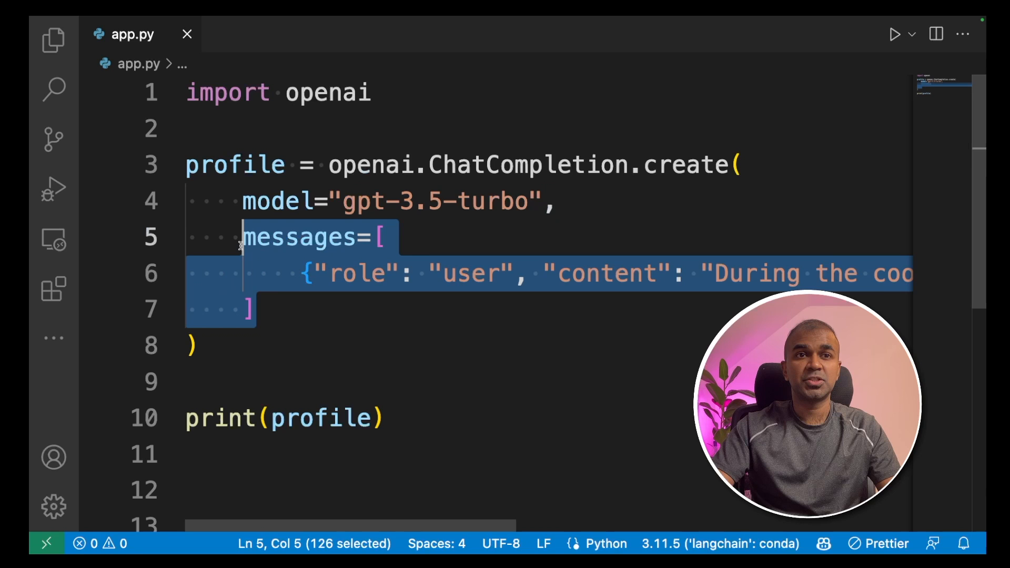
Step: Extend the user message content with ' aged 25 walking in the park'
double_click(352, 274)
double_click(473, 274)
double_click(607, 274)
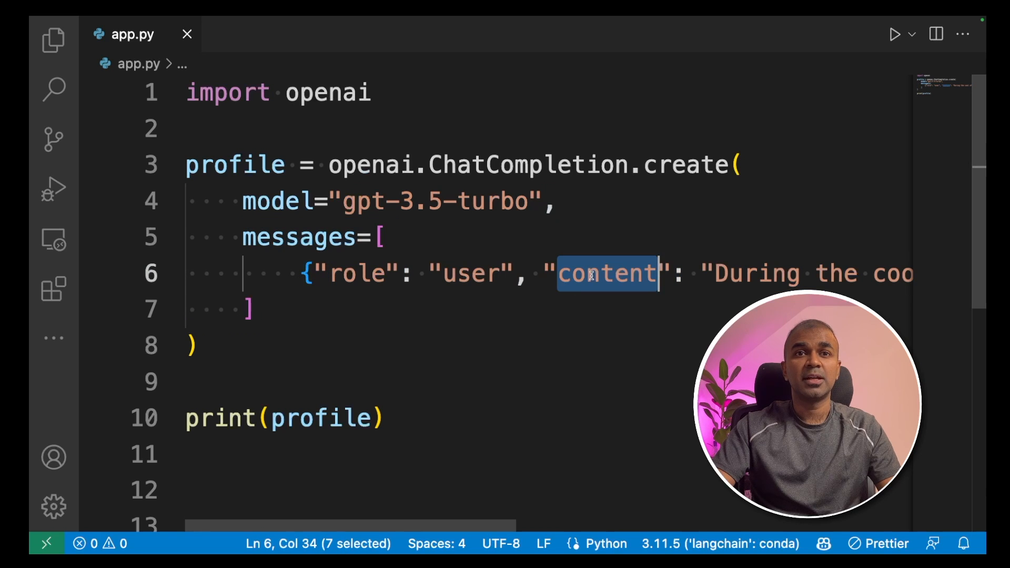
key(alt+Right)
key(alt+Right)
key(alt+Right)
text(aged)
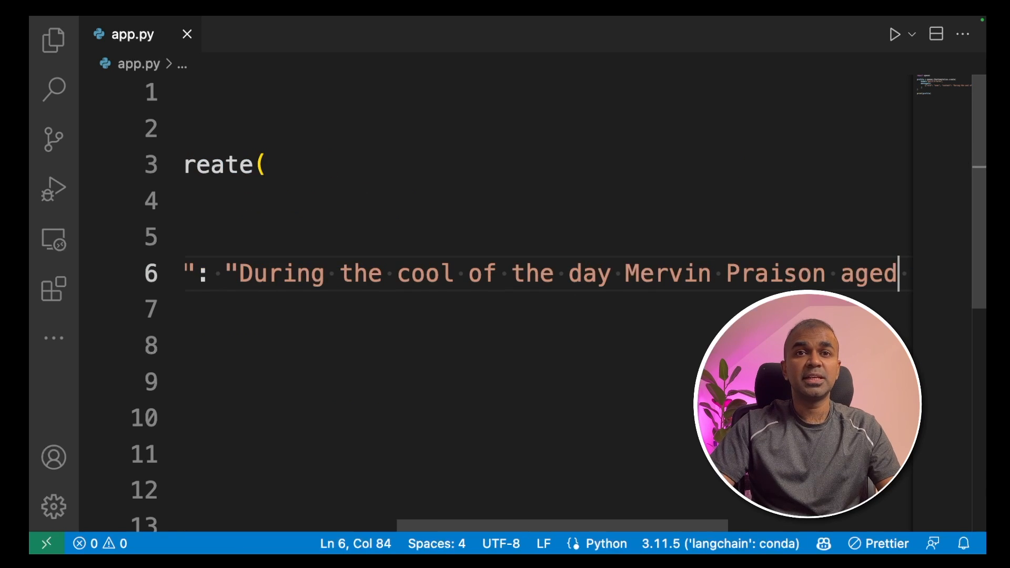
text( 25 walking in the park)
key(End)
Step: Move the caret down through the closing bracket to the print line
key(Down)
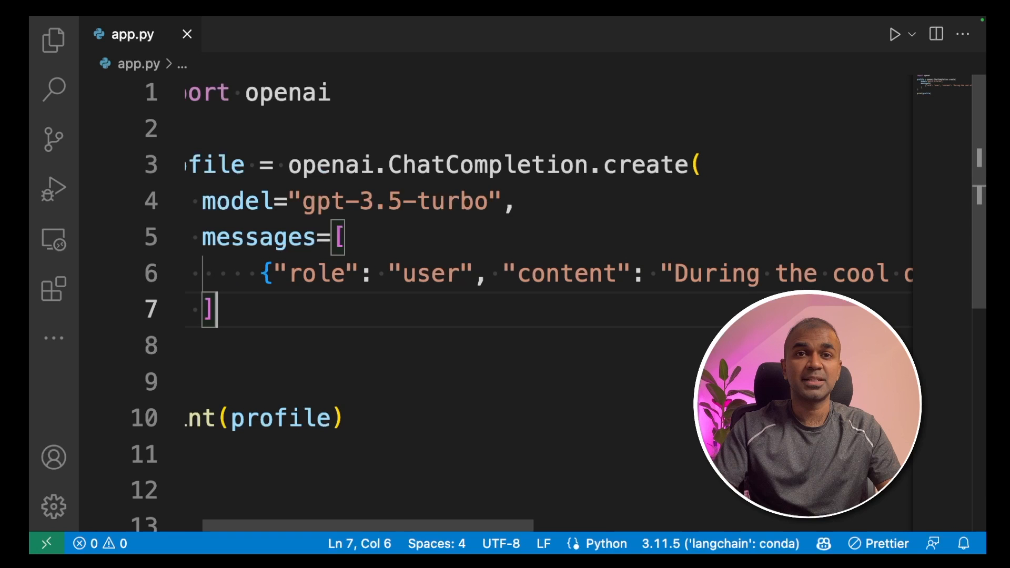
key(Down)
key(Home)
key(Down)
key(Down)
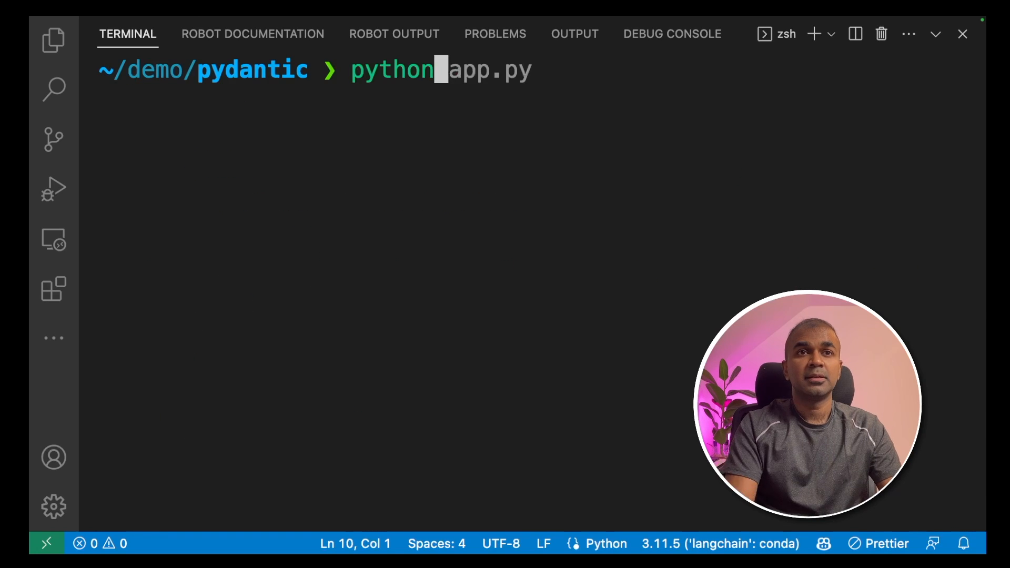
Step: Run python app.py and read the long free-text story it prints
key(Right)
key(Return)
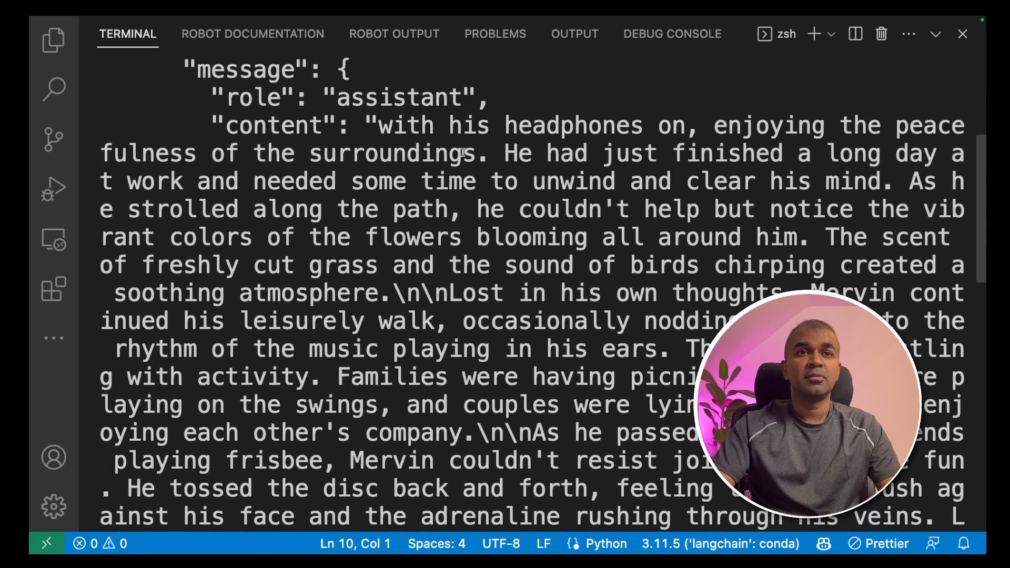
drag(379, 126, 658, 154)
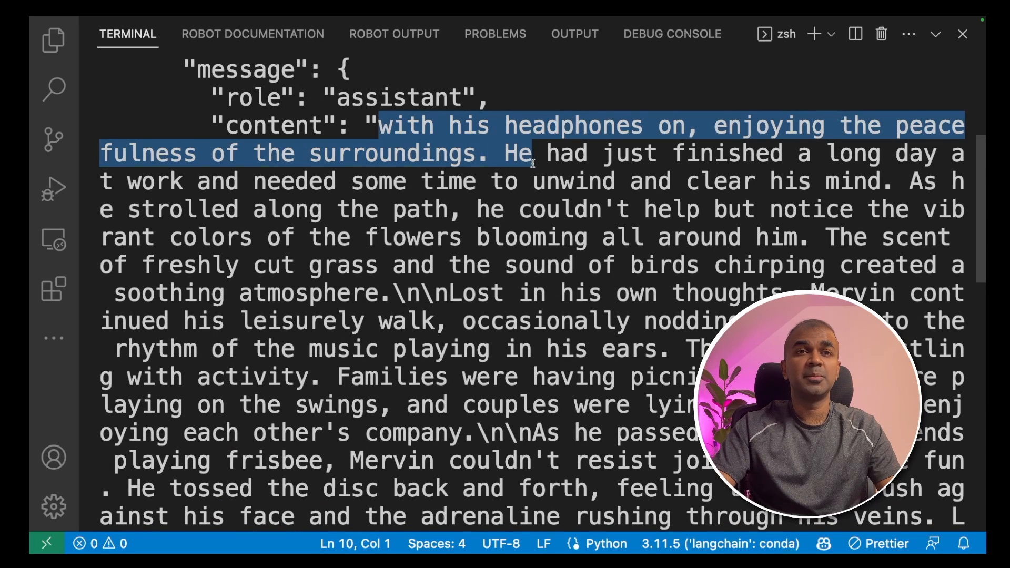
click(590, 224)
Step: Hide the terminal and highlight the name and age 25 in the prompt
key(ctrl+grave)
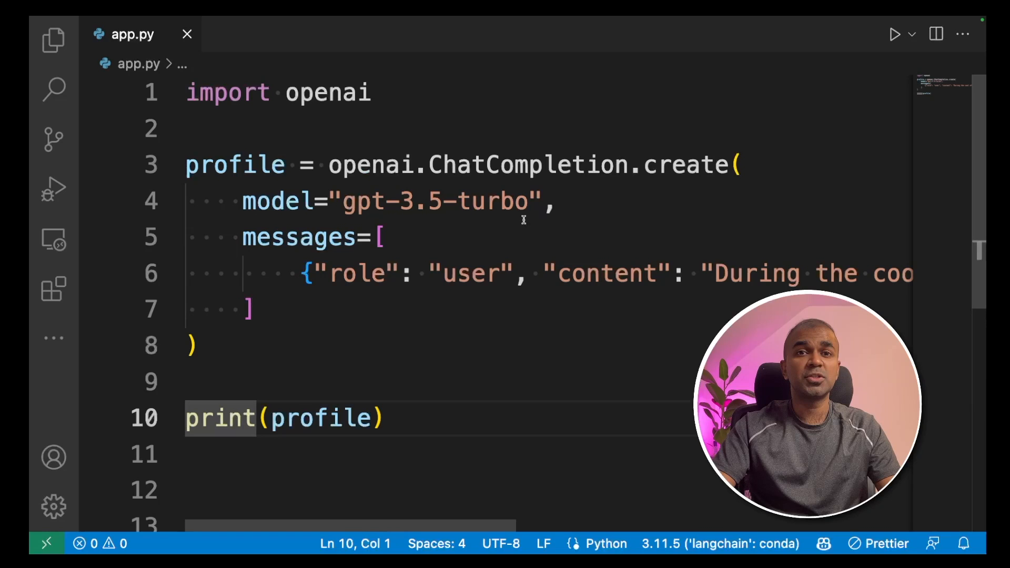
scroll(492, 234, right, 5)
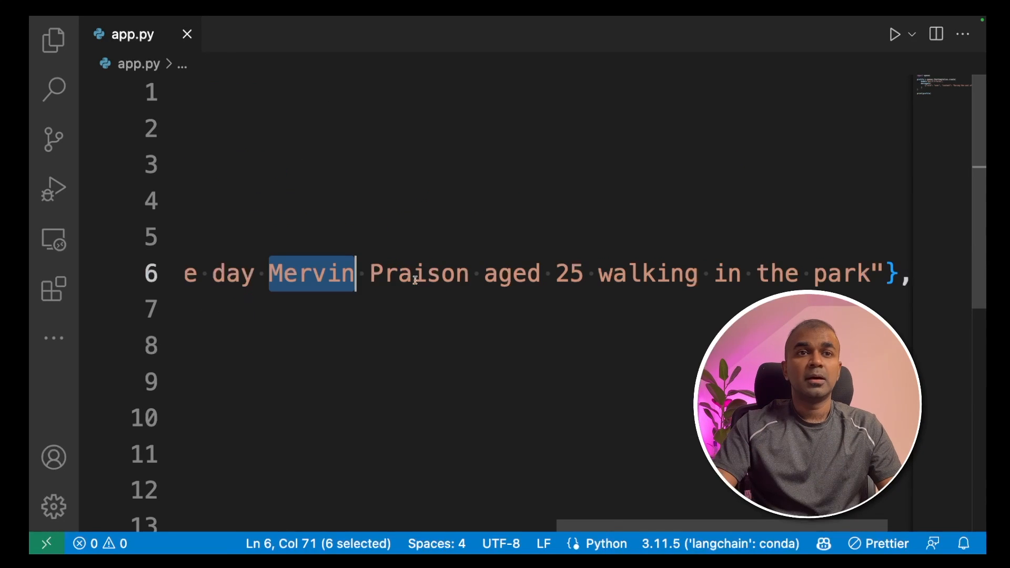
drag(270, 273, 473, 273)
double_click(566, 273)
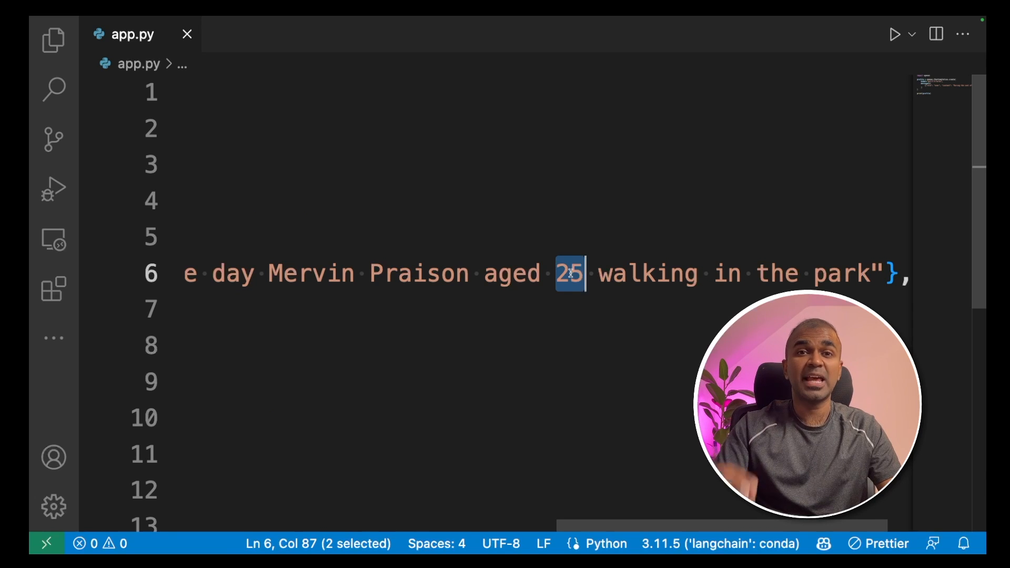
Step: Add the pydantic BaseModel and instructor imports plus the instructor patch line, then save
click(371, 93)
key(Return)
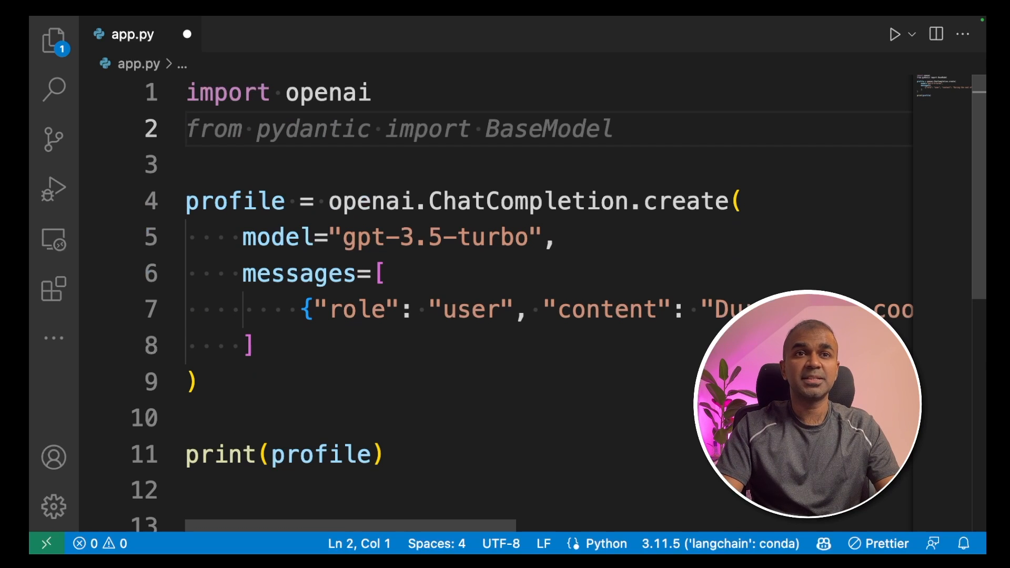
key(Tab)
key(Return)
key(Tab)
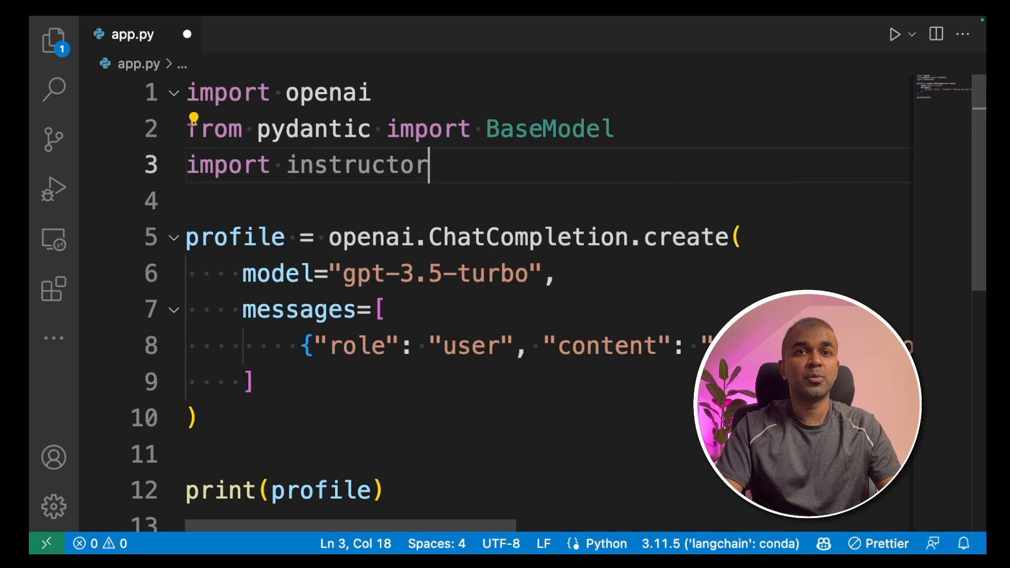
key(Return)
key(Return)
key(Tab)
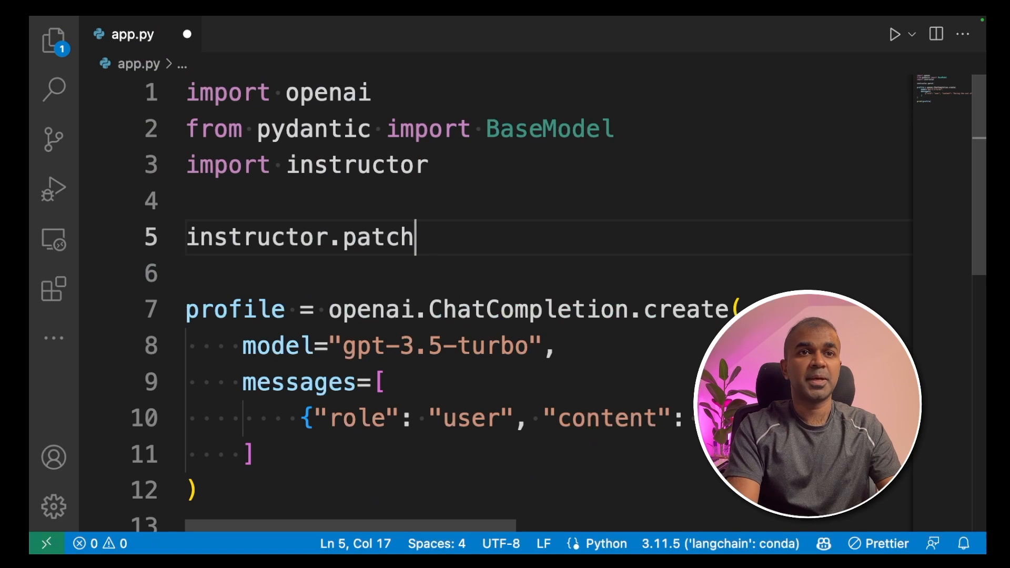
text(()
key(ctrl+s)
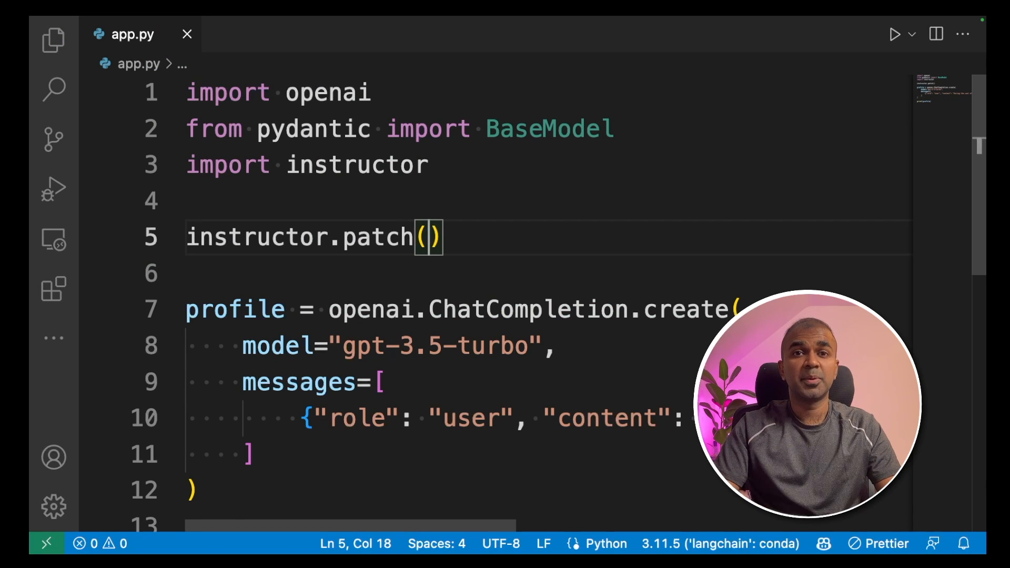
Step: Insert the ProfileDetail class with fullname: str and years: int fields
key(End)
key(Tab)
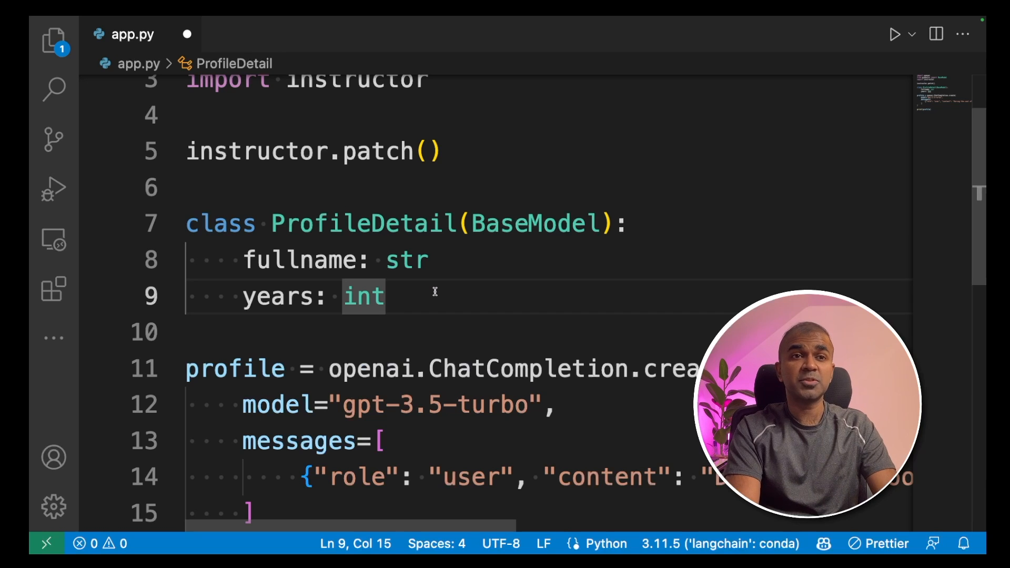
scroll(424, 367, up, 2)
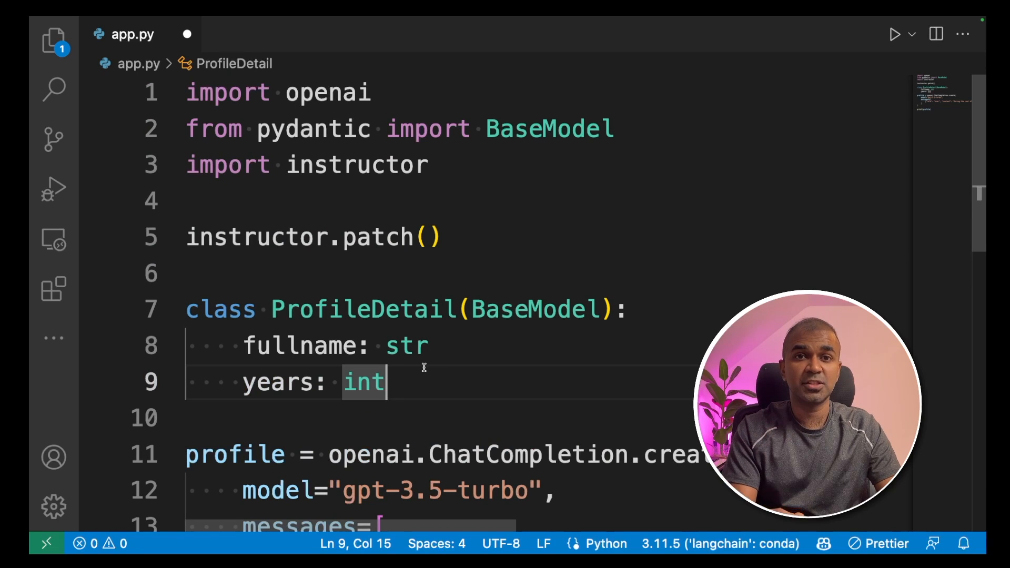
scroll(424, 368, down, 3)
click(328, 243)
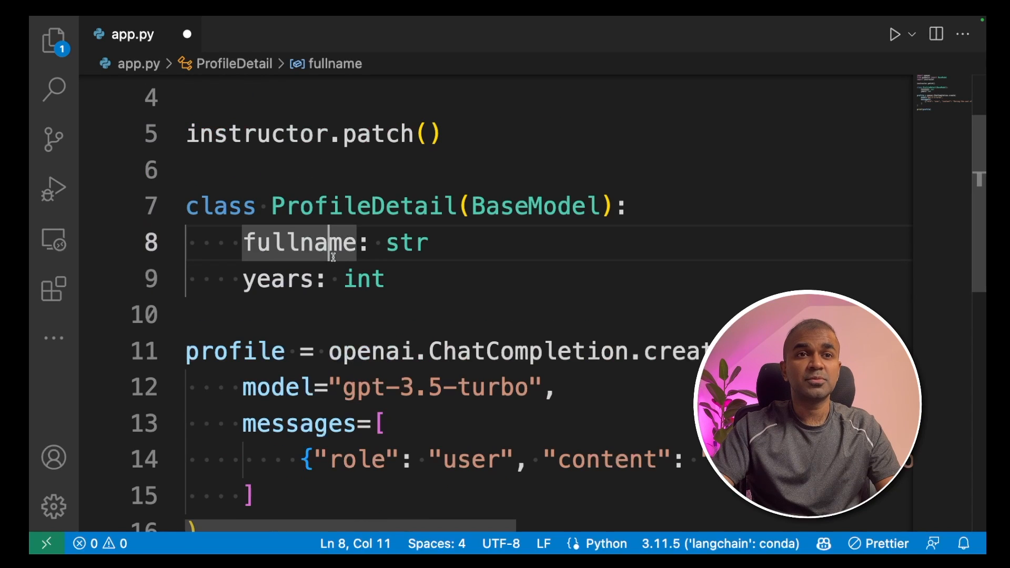
double_click(403, 243)
click(289, 279)
double_click(288, 279)
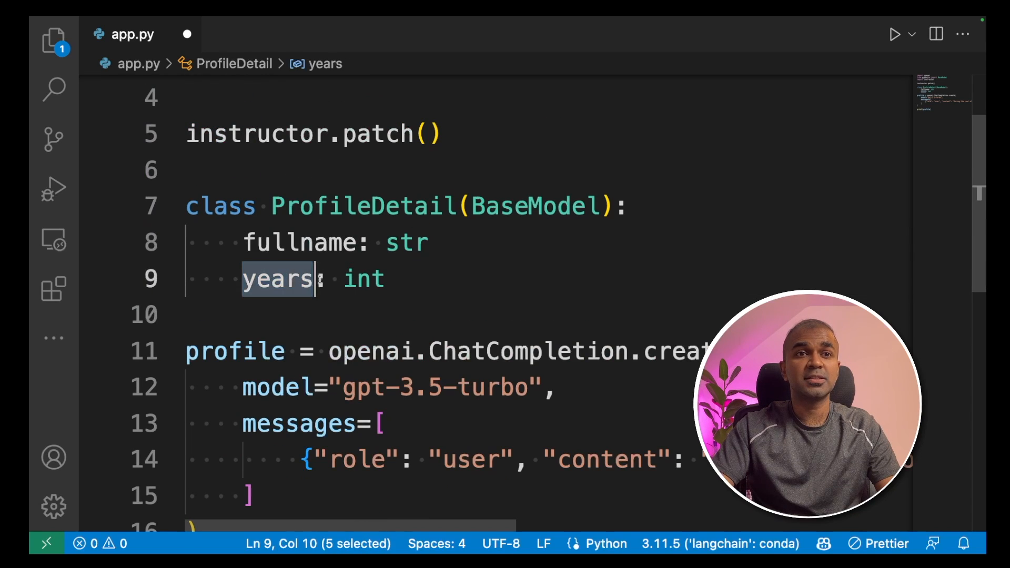
double_click(352, 282)
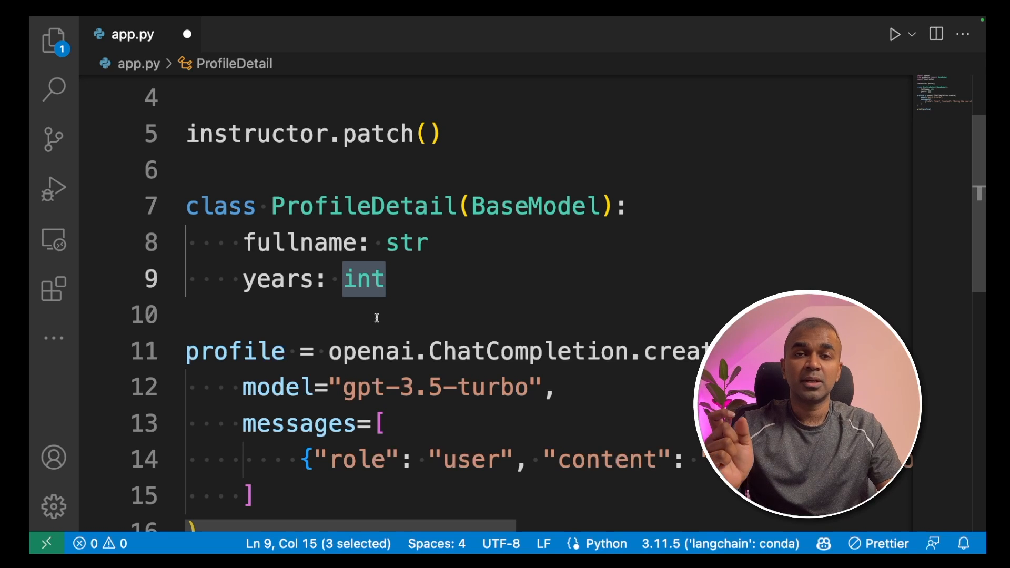
Step: Annotate the profile result as ProfileDetail and save
click(377, 318)
scroll(287, 259, down, 1)
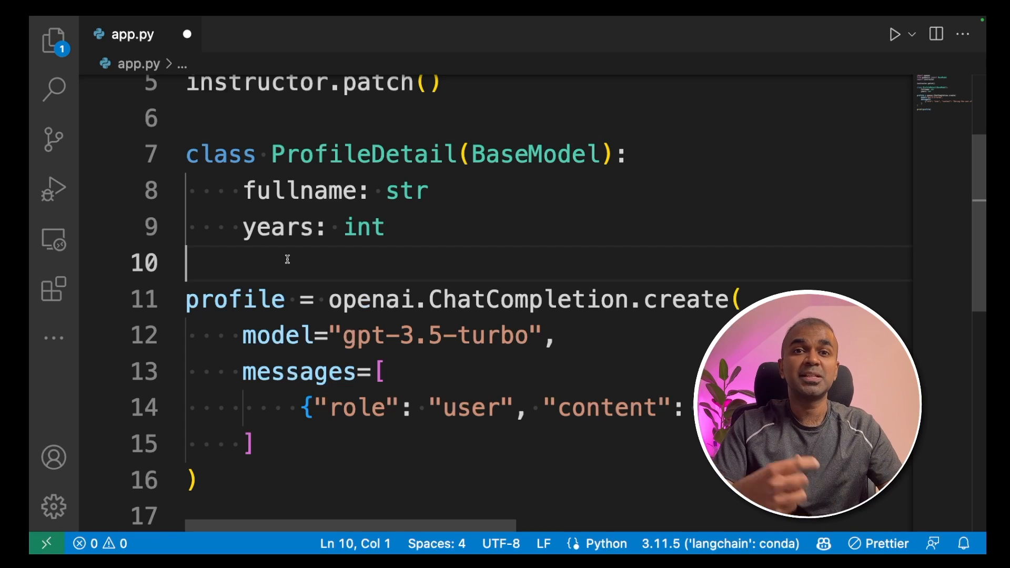
click(285, 299)
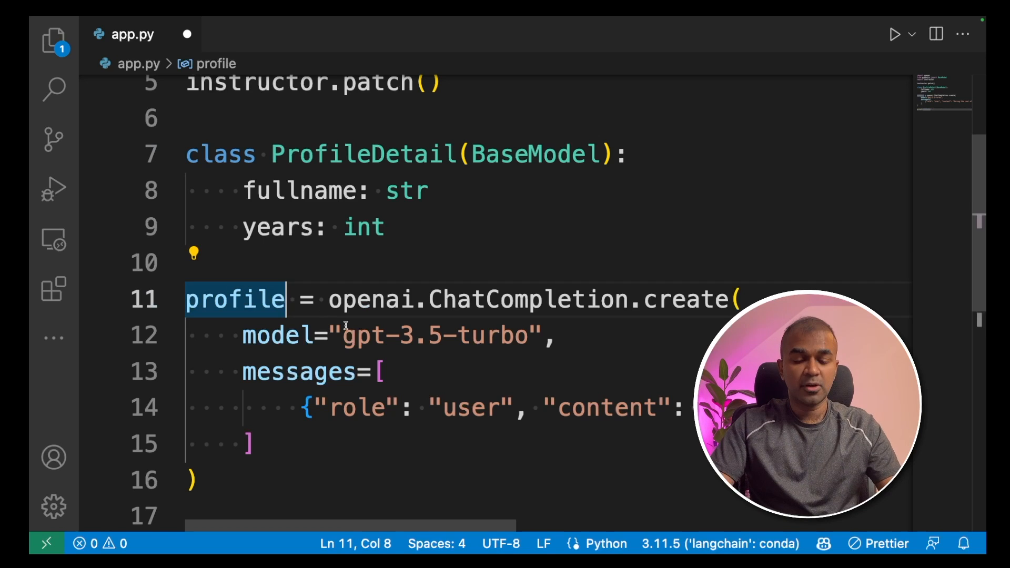
text(: )
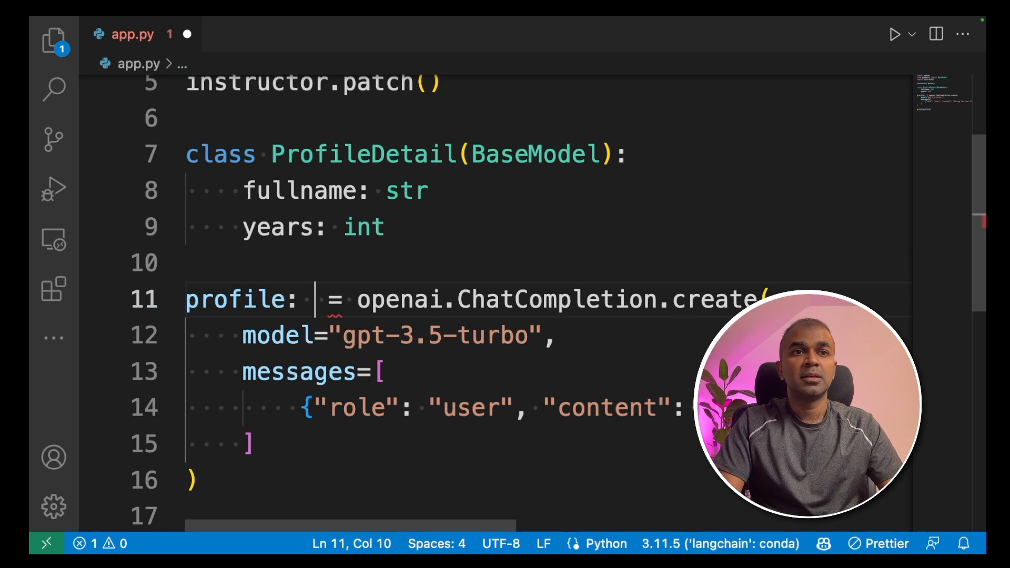
text(ProfileDetail)
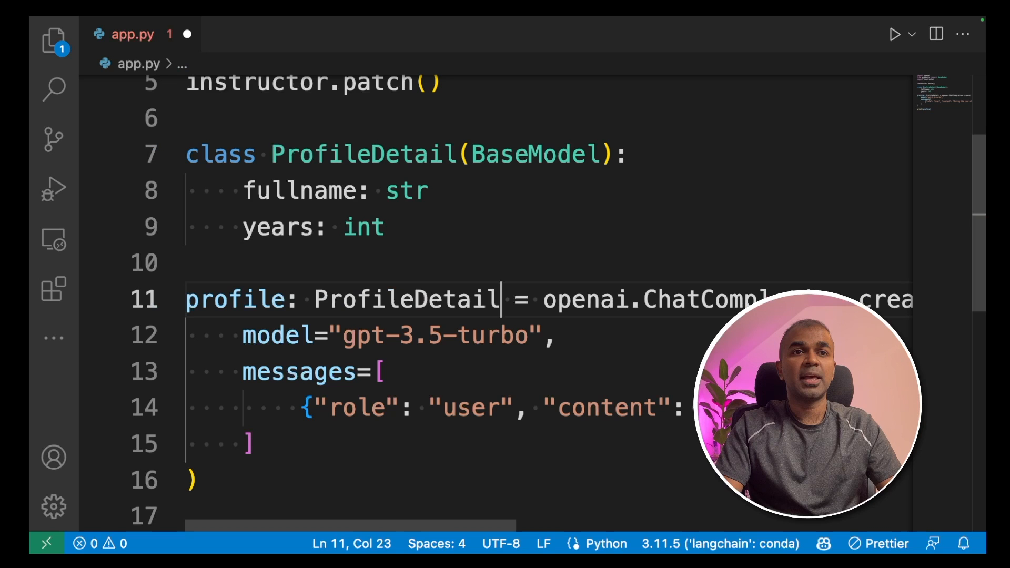
key(ctrl+s)
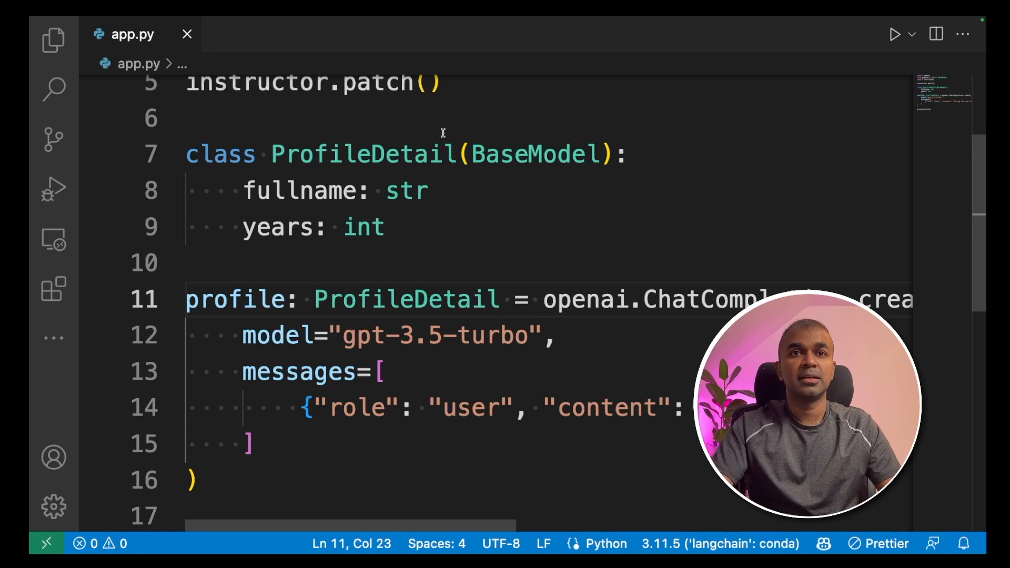
scroll(505, 300, down, 1)
Step: Add response_model=ProfileDetail after the model argument and save
click(581, 232)
key(Return)
text(response)
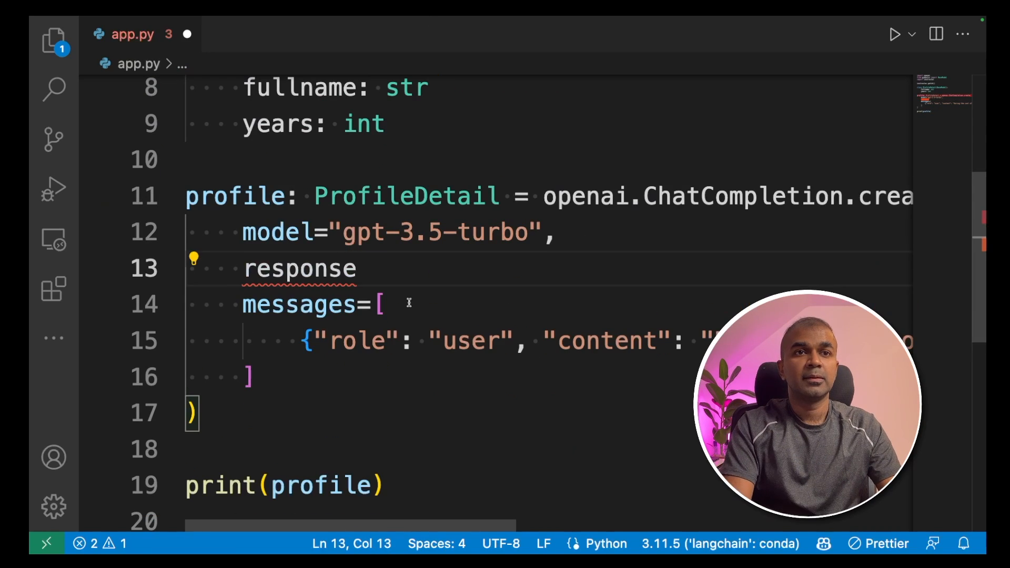
text(_model=ProfileDetail,)
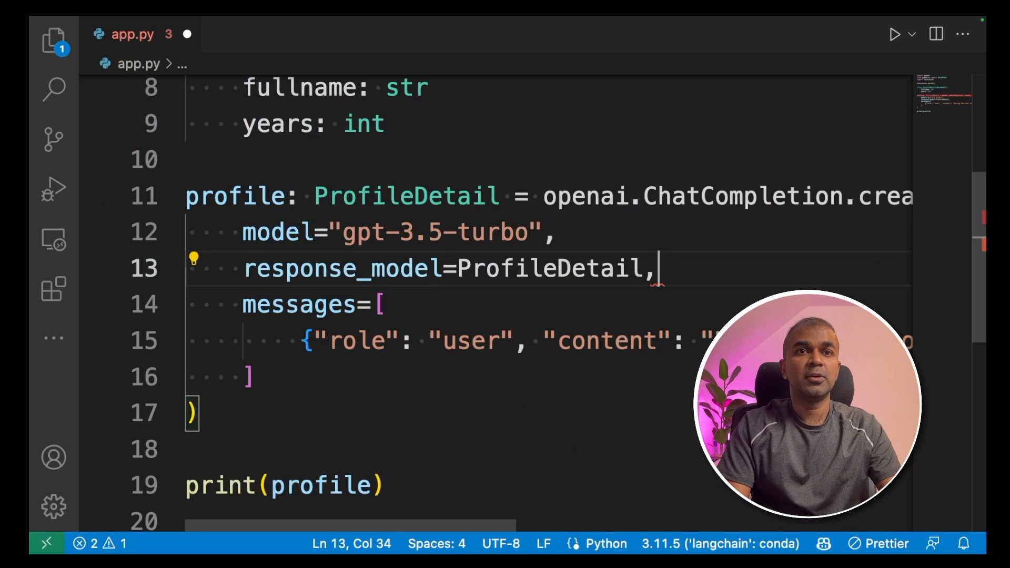
key(ctrl+s)
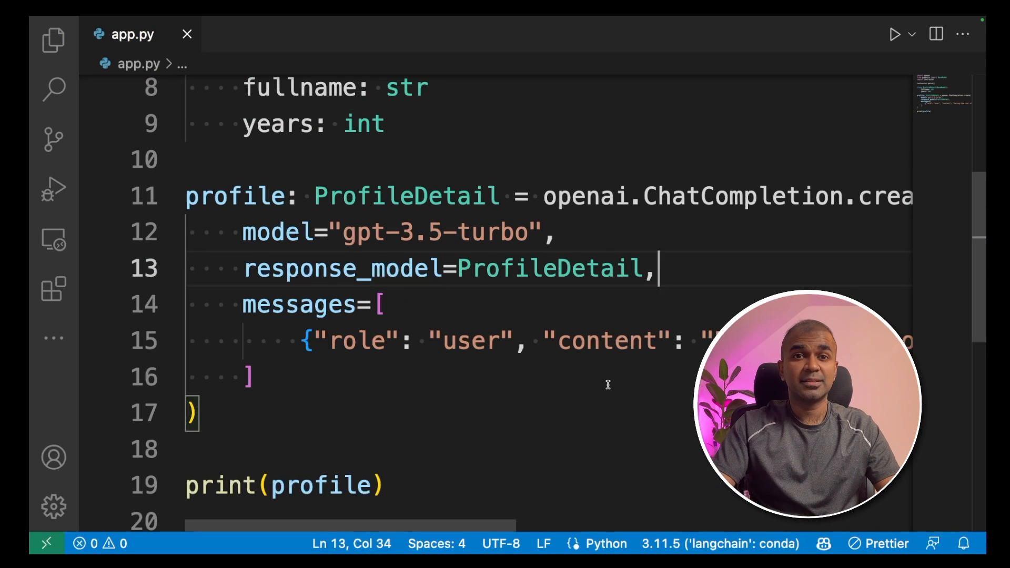
scroll(605, 379, up, 3)
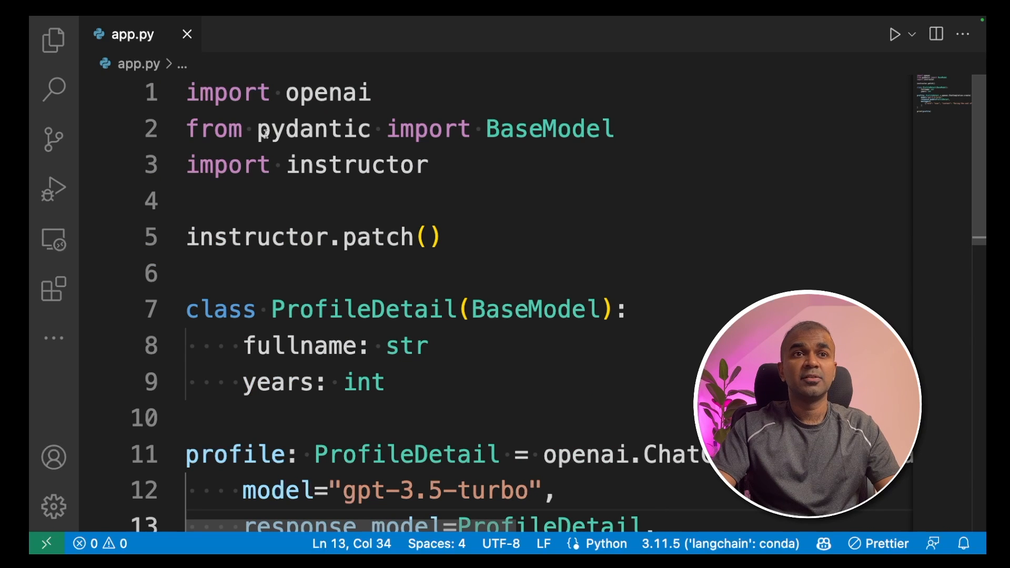
scroll(470, 211, down, 1)
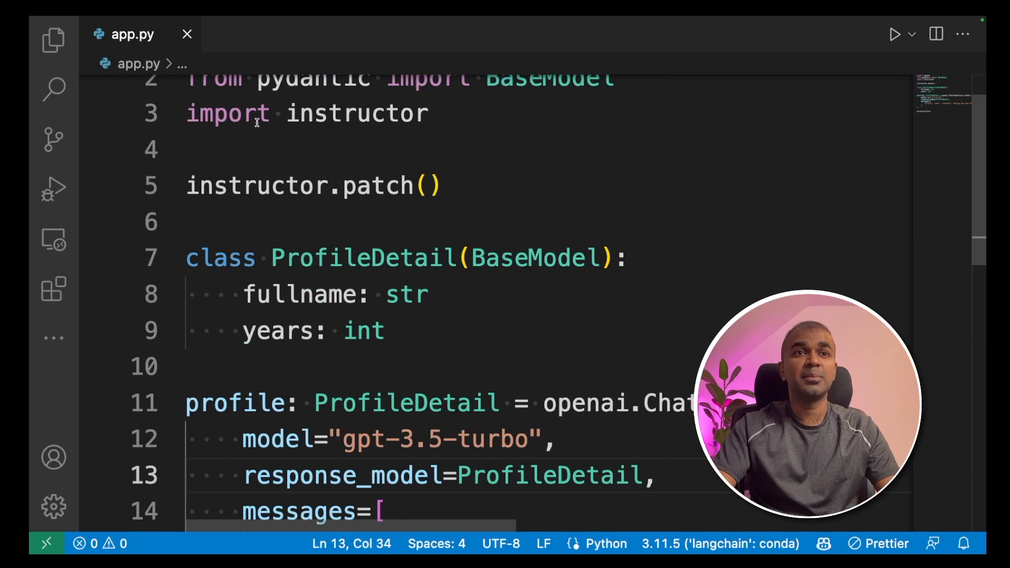
scroll(440, 184, down, 2)
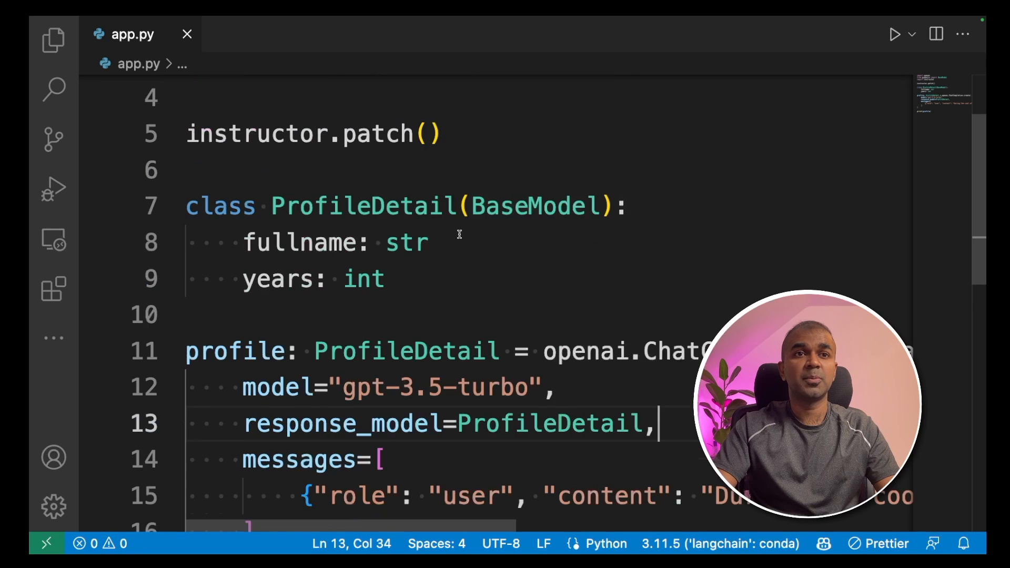
scroll(460, 237, down, 1)
scroll(408, 217, down, 2)
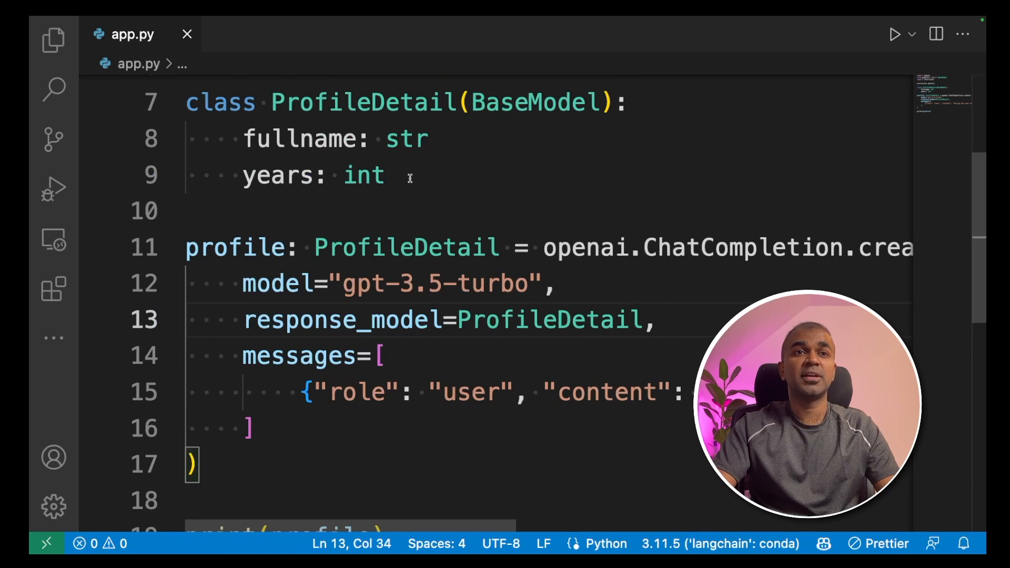
drag(411, 179, 190, 120)
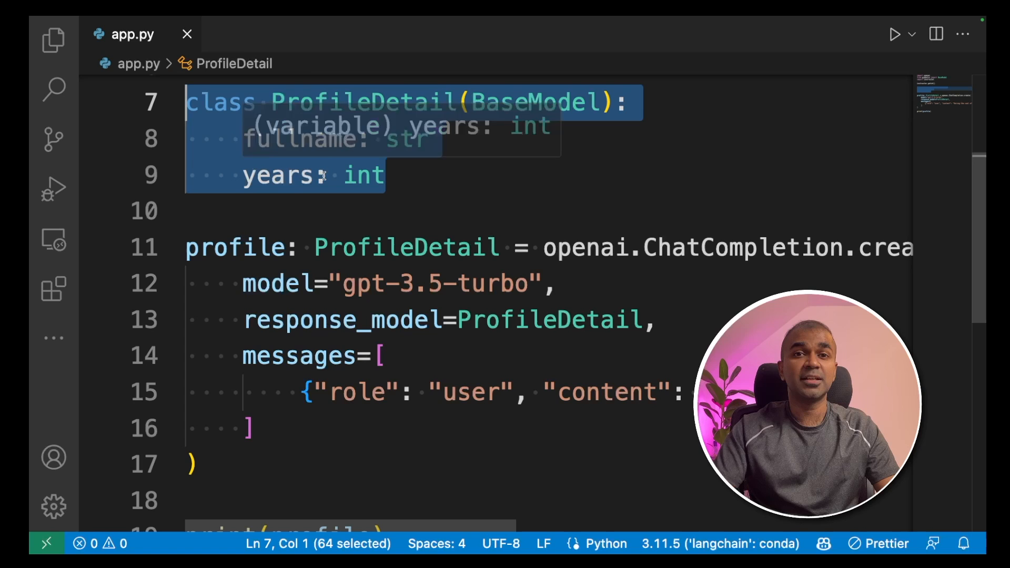
scroll(445, 226, up, 1)
double_click(304, 203)
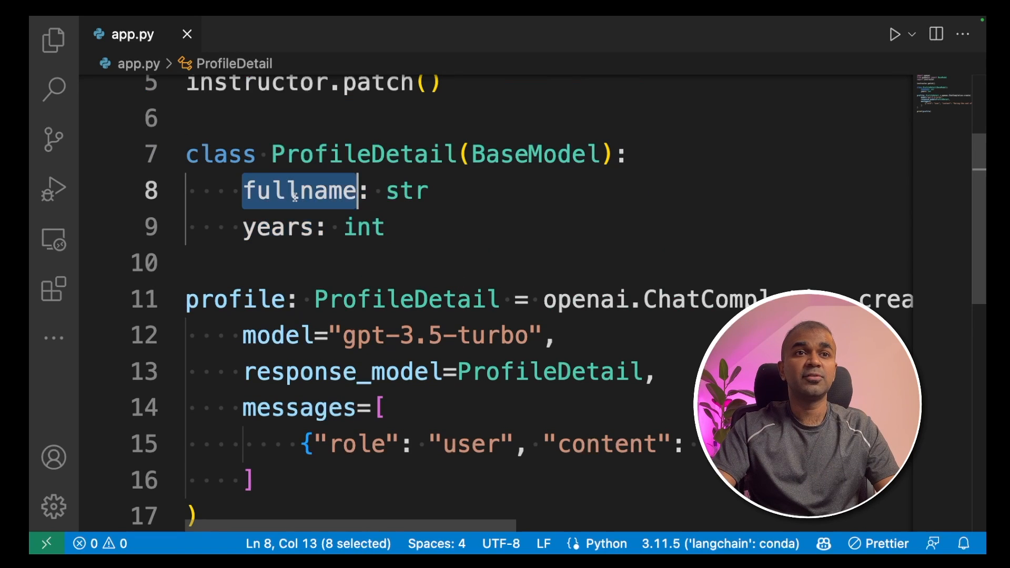
double_click(284, 227)
scroll(520, 301, down, 3)
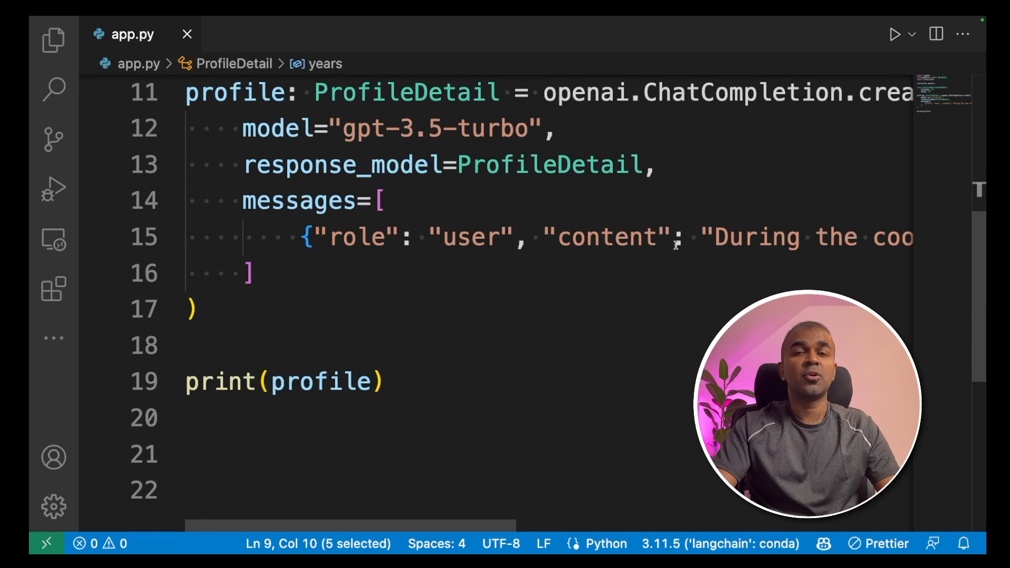
drag(704, 243, 913, 244)
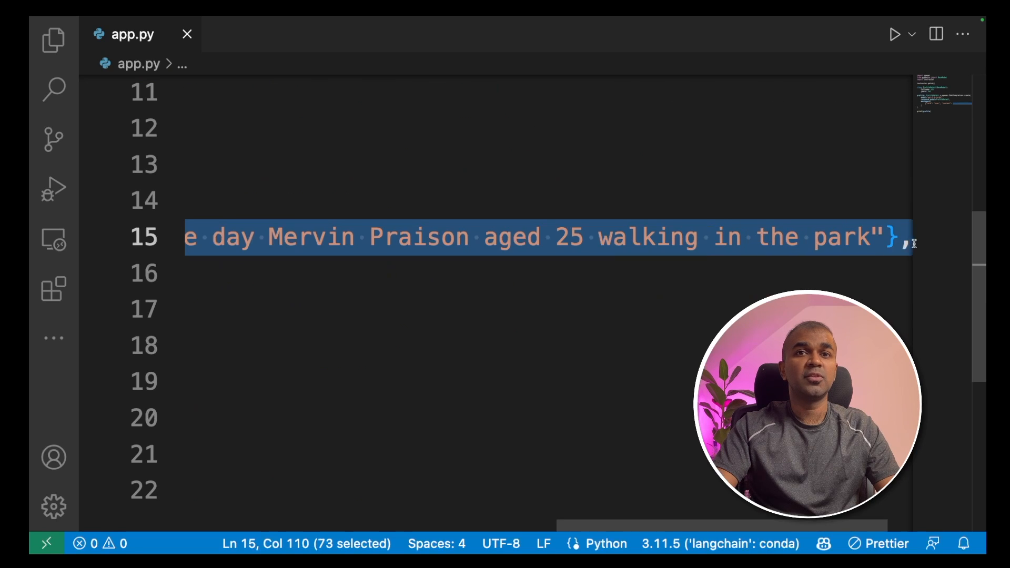
double_click(321, 243)
double_click(389, 243)
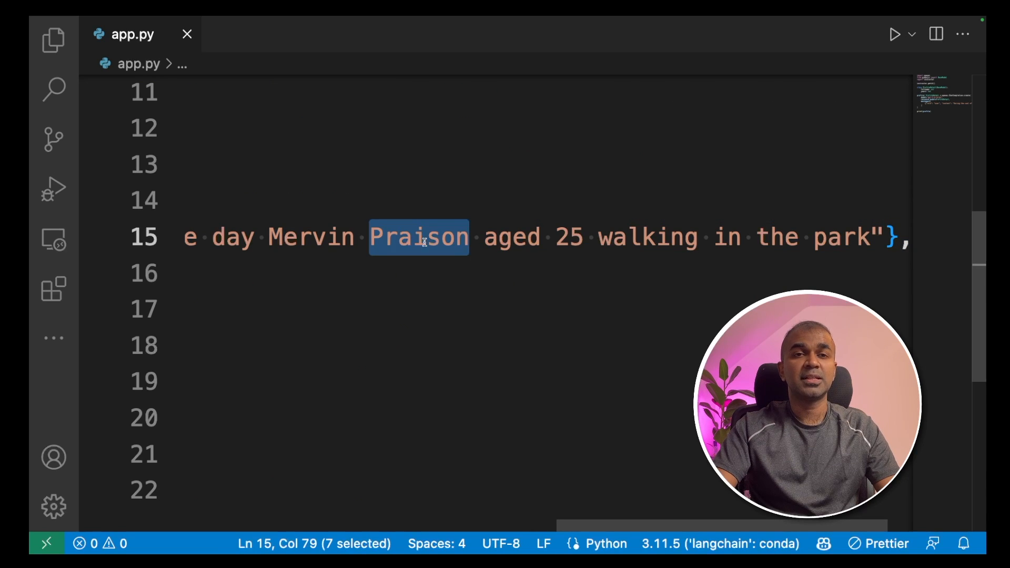
click(554, 242)
double_click(568, 242)
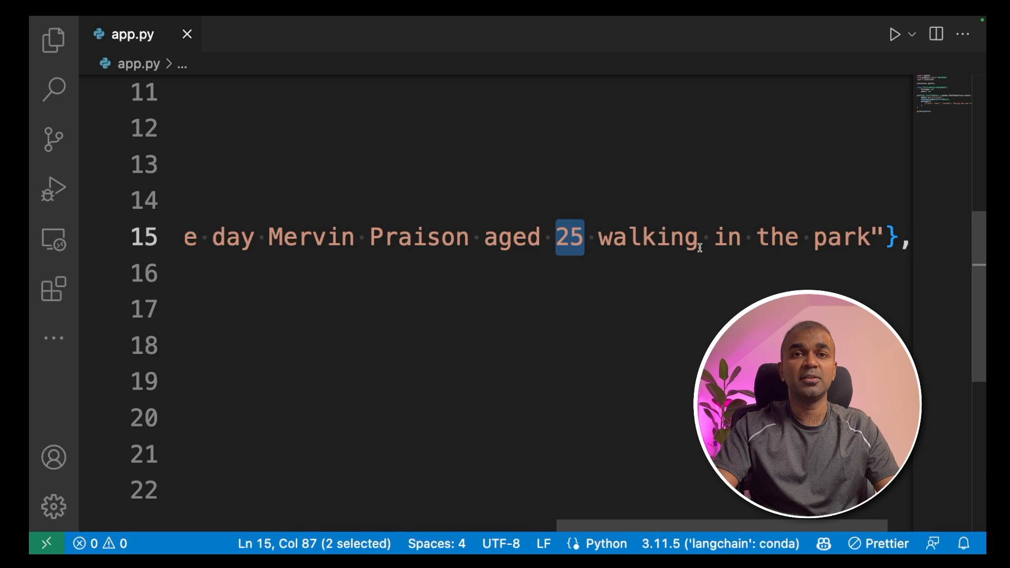
key(Home)
key(Home)
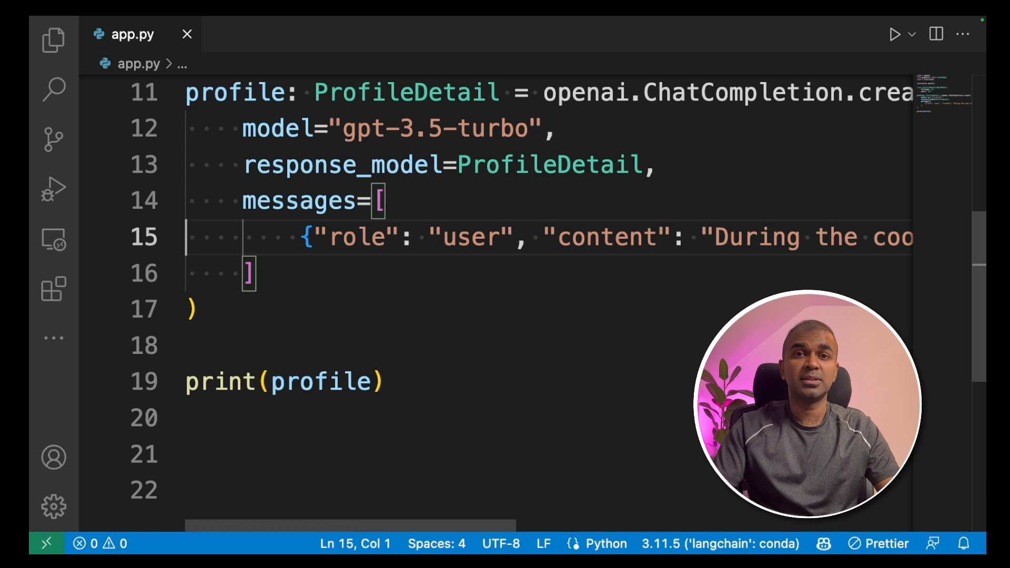
scroll(340, 268, up, 3)
drag(244, 269, 669, 265)
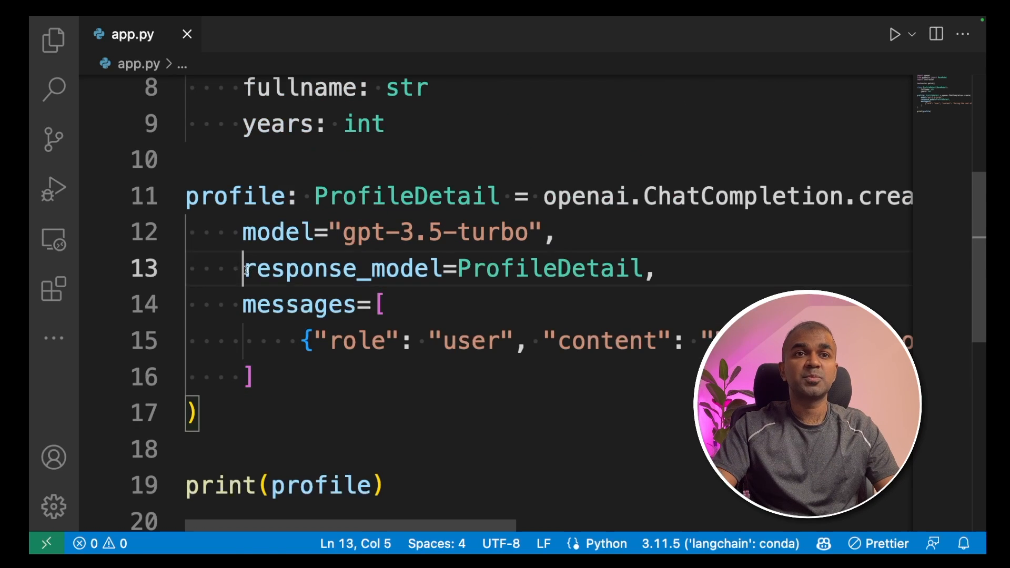
scroll(620, 272, up, 1)
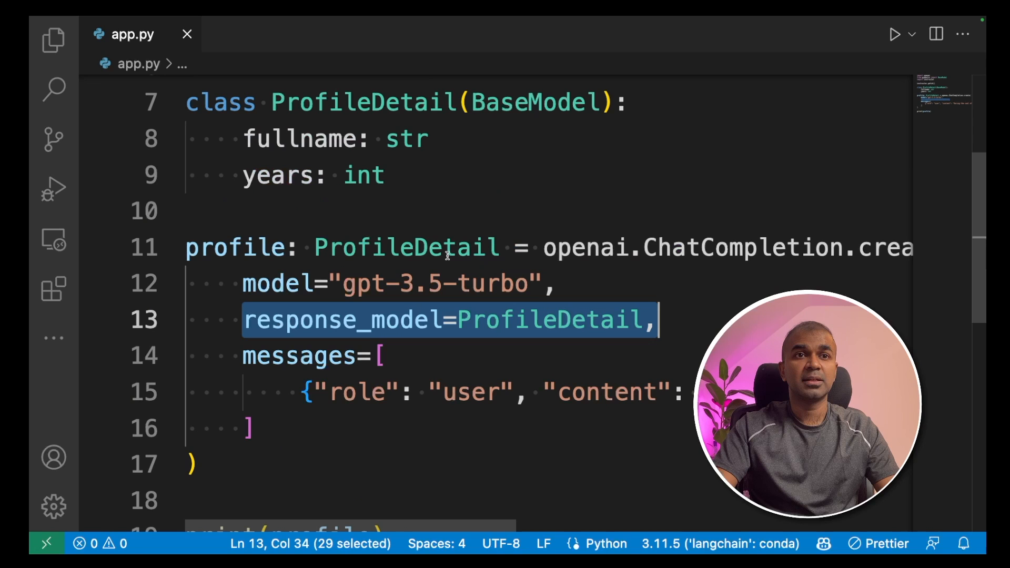
drag(314, 246, 530, 250)
scroll(476, 338, down, 3)
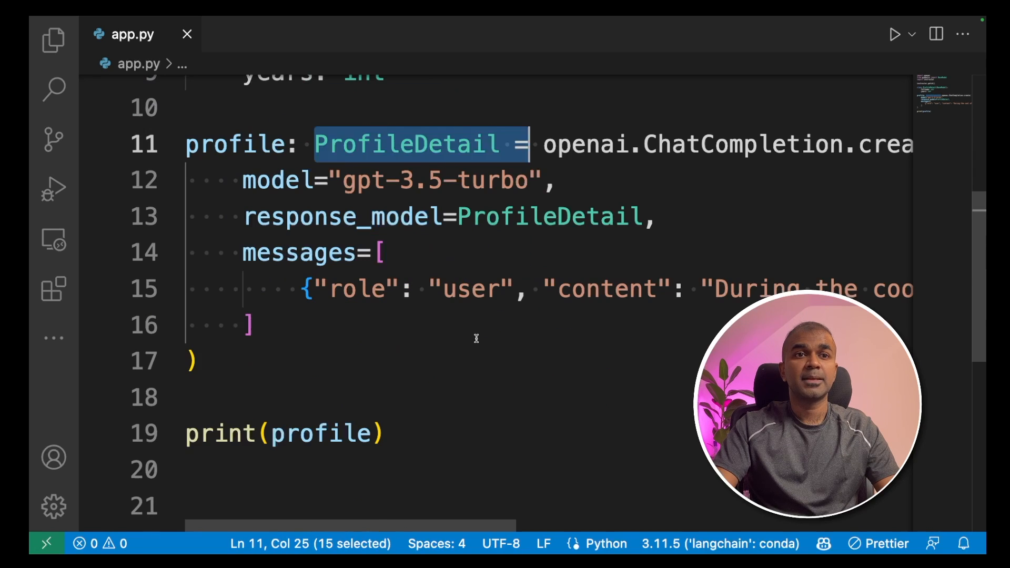
click(476, 339)
click(462, 363)
Step: Run app.py in the maximized terminal, printing fullname='Mervin Praison' years=25
key(ctrl+grave)
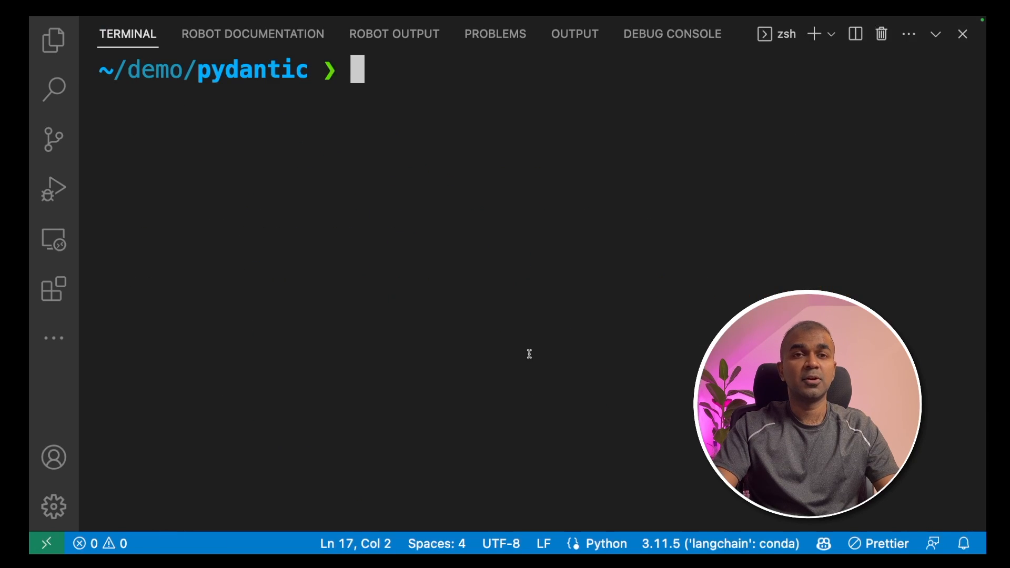
text(python app.py)
key(Return)
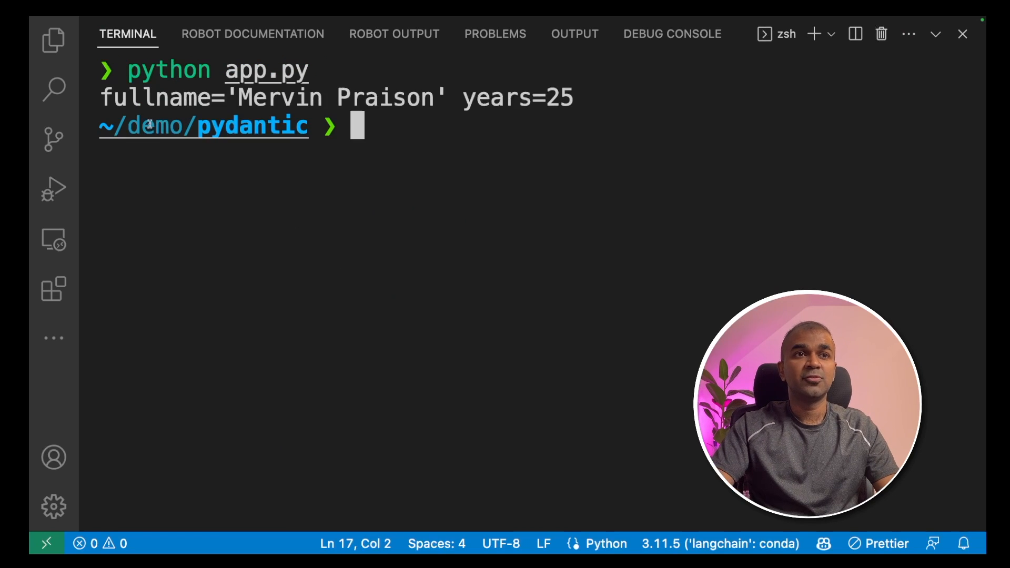
double_click(139, 103)
click(139, 103)
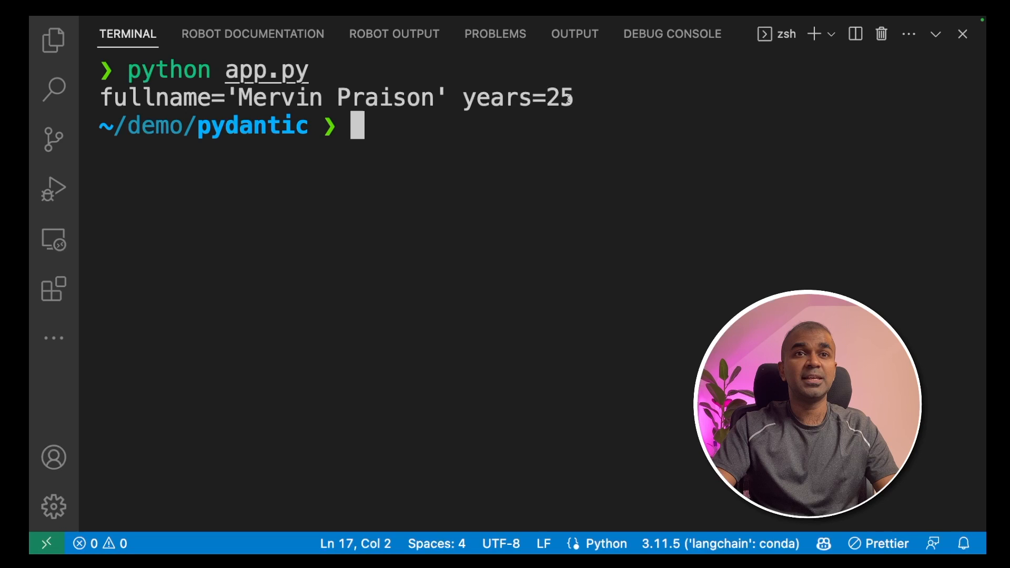
drag(584, 98, 450, 98)
click(467, 181)
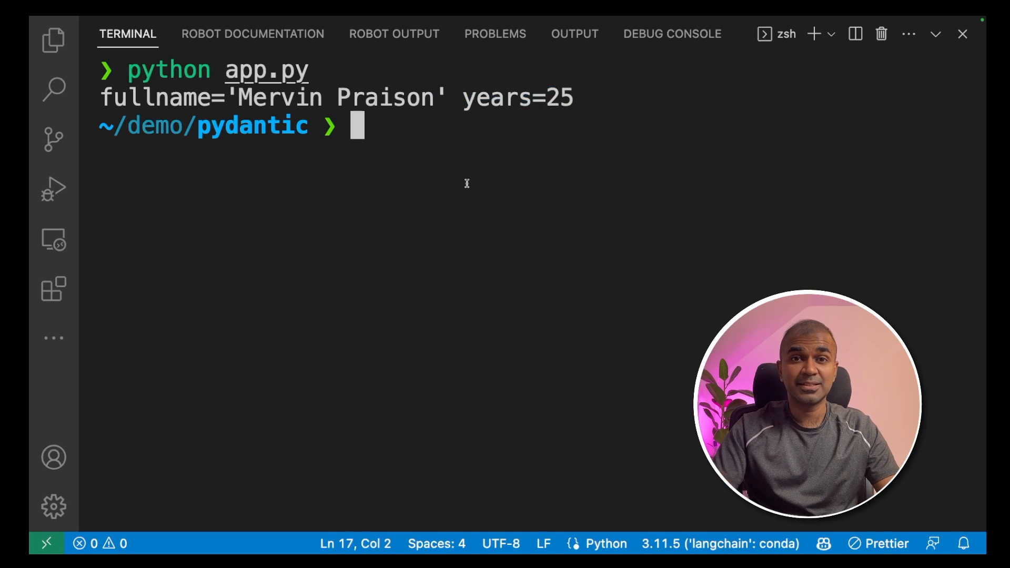
Step: Re-run app.py four more times, each printing the same structured output
key(Up)
key(Return)
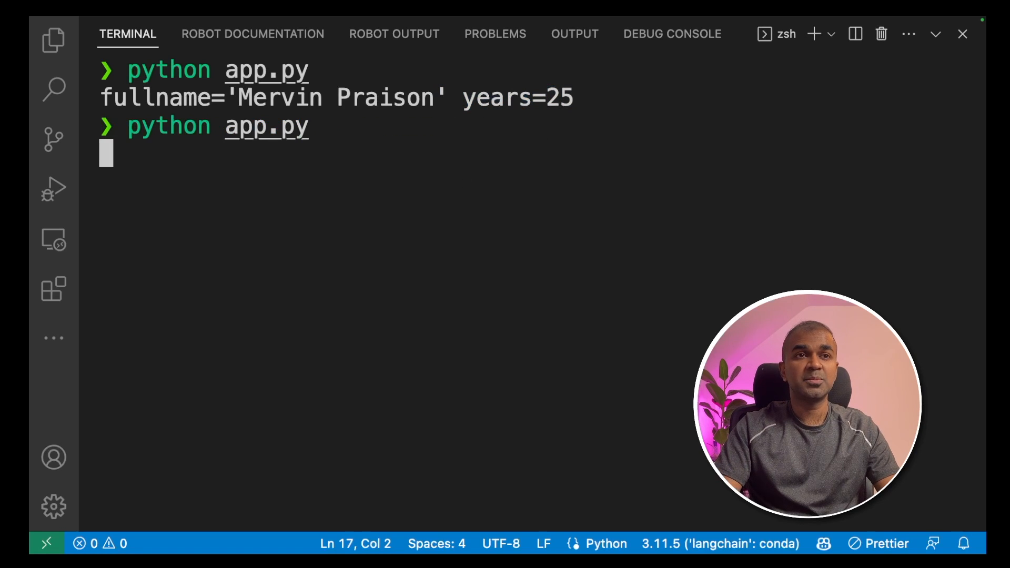
key(Up)
key(Return)
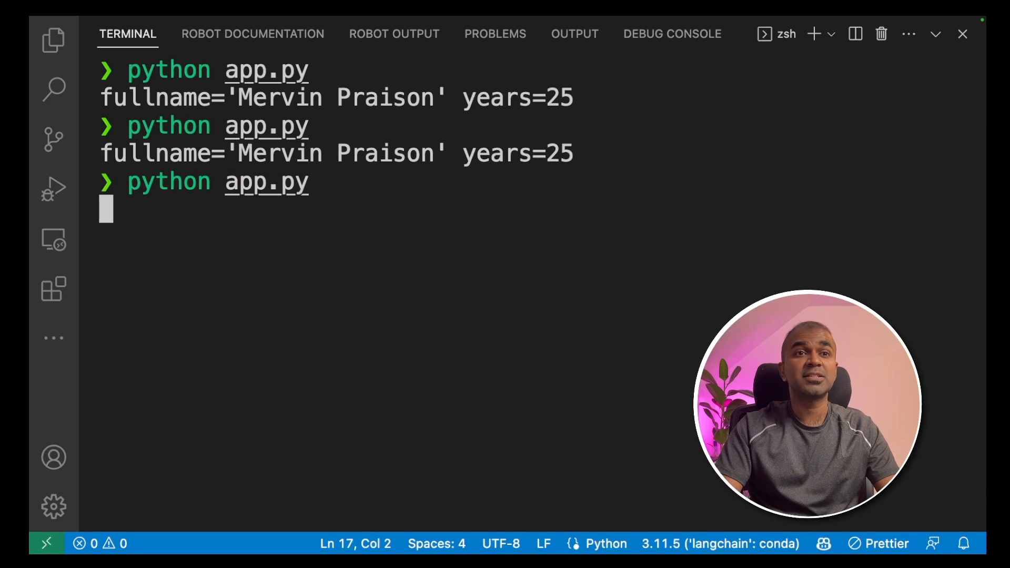
key(Up)
key(Return)
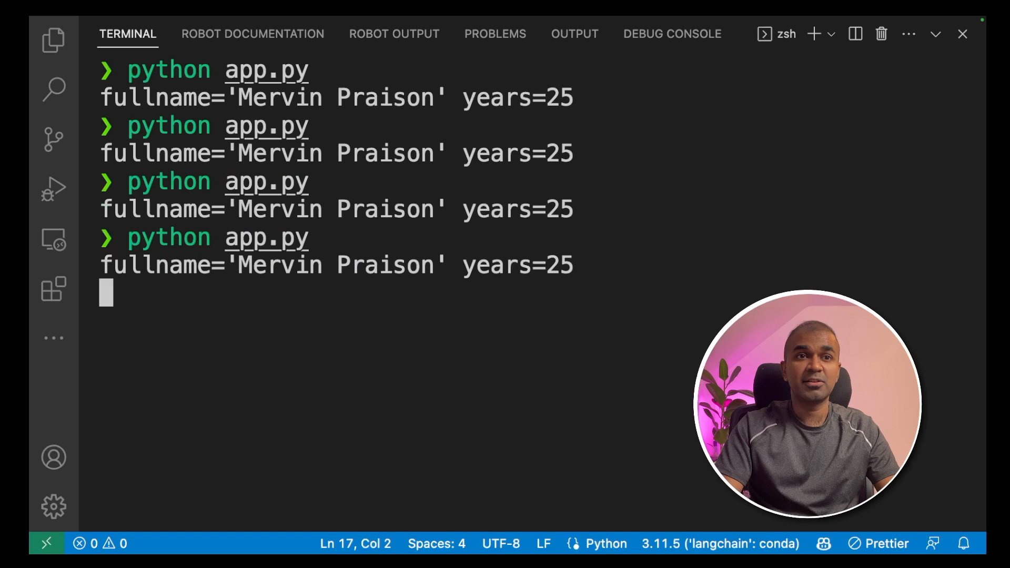
key(Up)
key(Return)
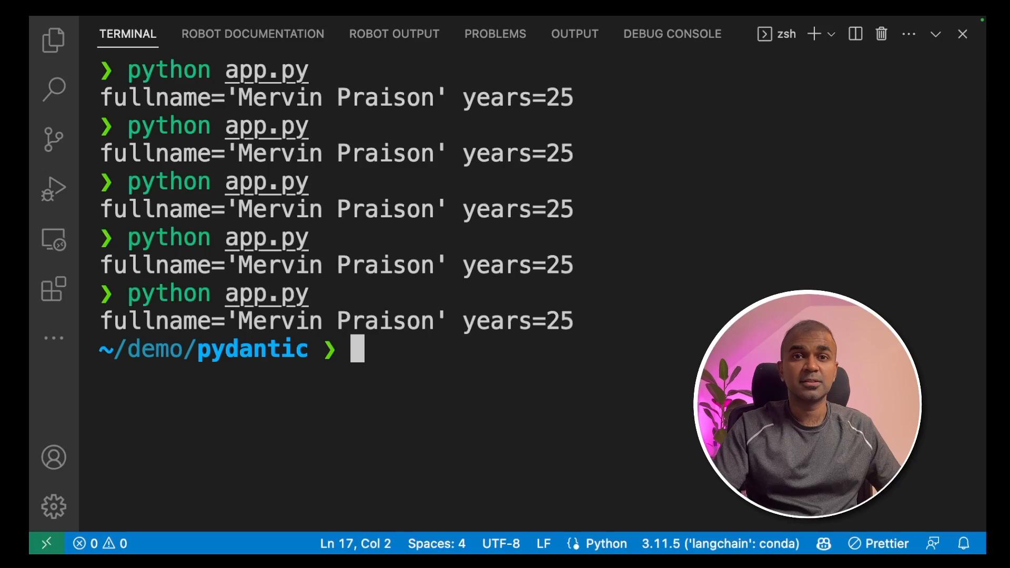
scroll(566, 300, down, 3)
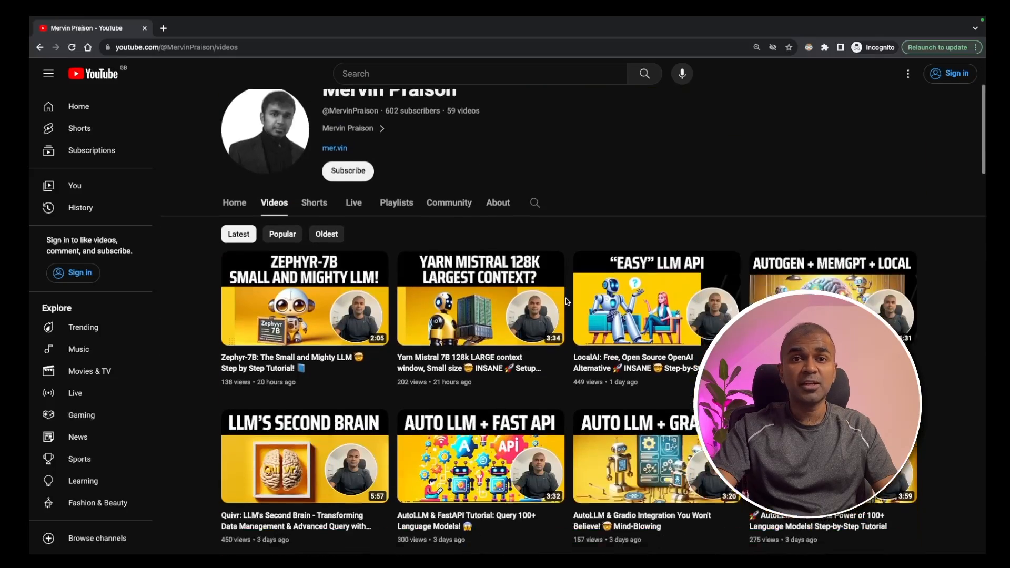
scroll(566, 300, down, 1)
scroll(566, 301, down, 1)
scroll(566, 300, down, 1)
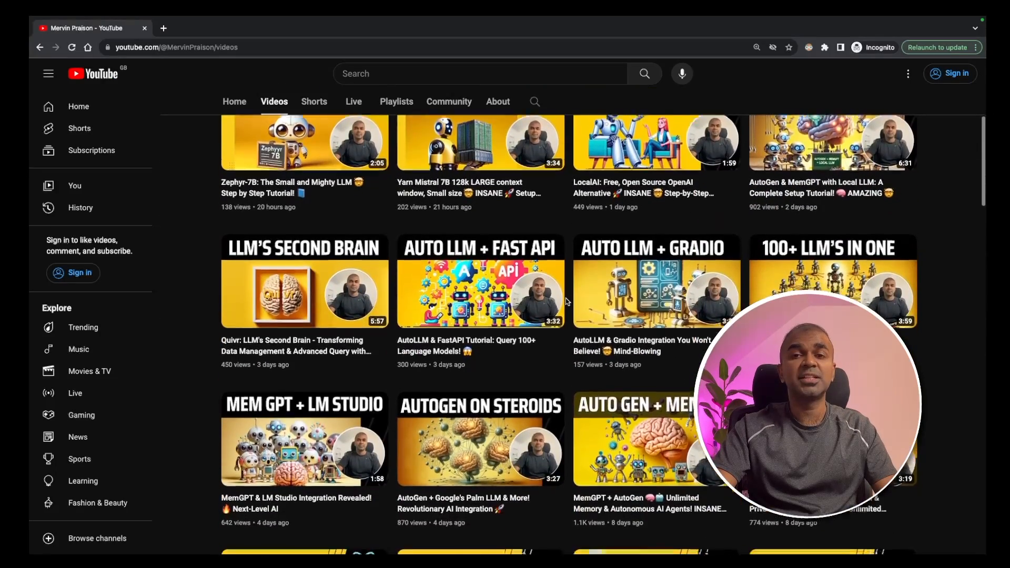
scroll(566, 301, down, 1)
scroll(566, 301, down, 1)
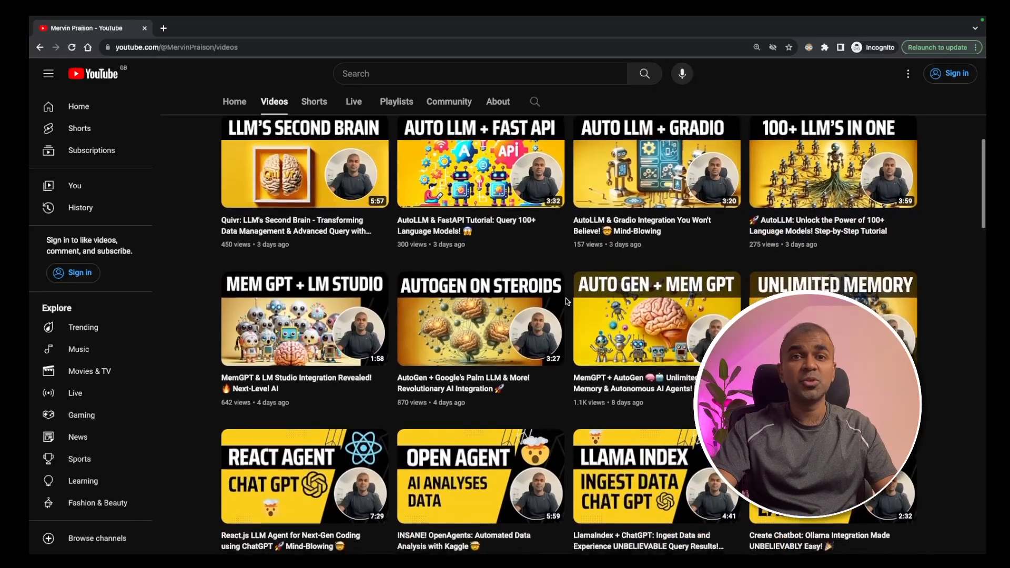
scroll(566, 301, down, 1)
scroll(566, 300, down, 2)
scroll(566, 301, down, 1)
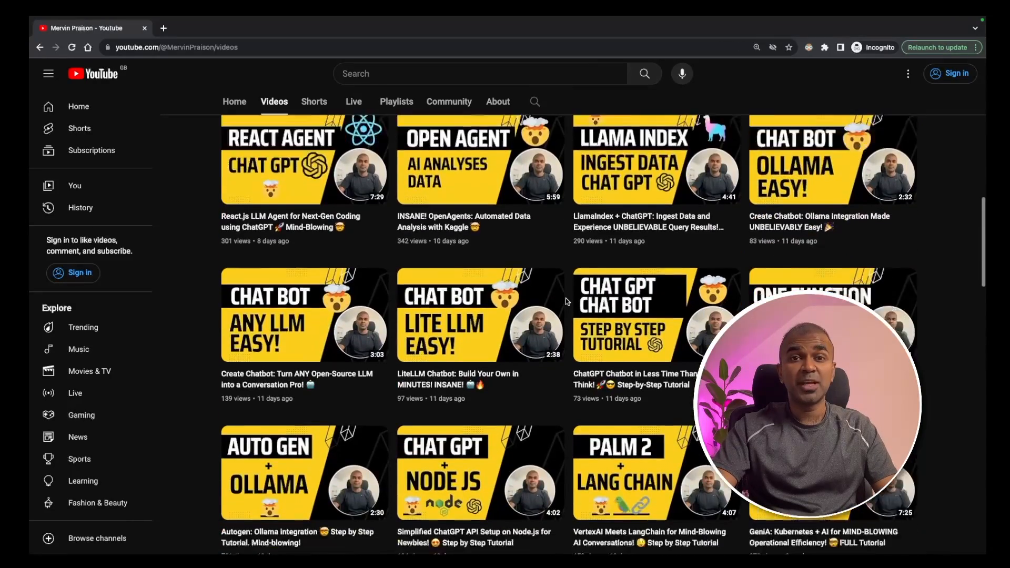
scroll(566, 301, down, 1)
scroll(566, 301, down, 1)
scroll(566, 300, down, 1)
scroll(565, 301, down, 1)
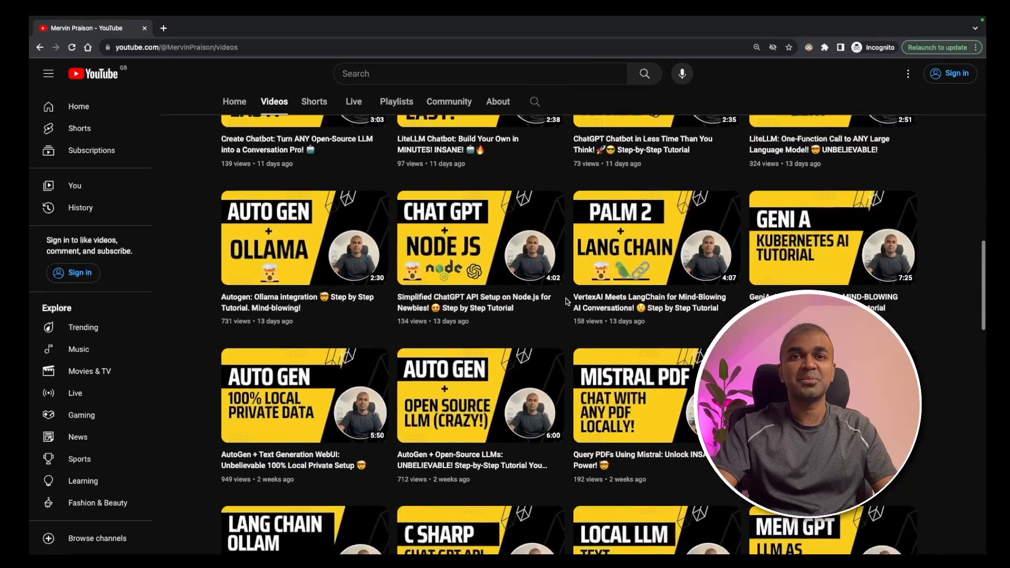